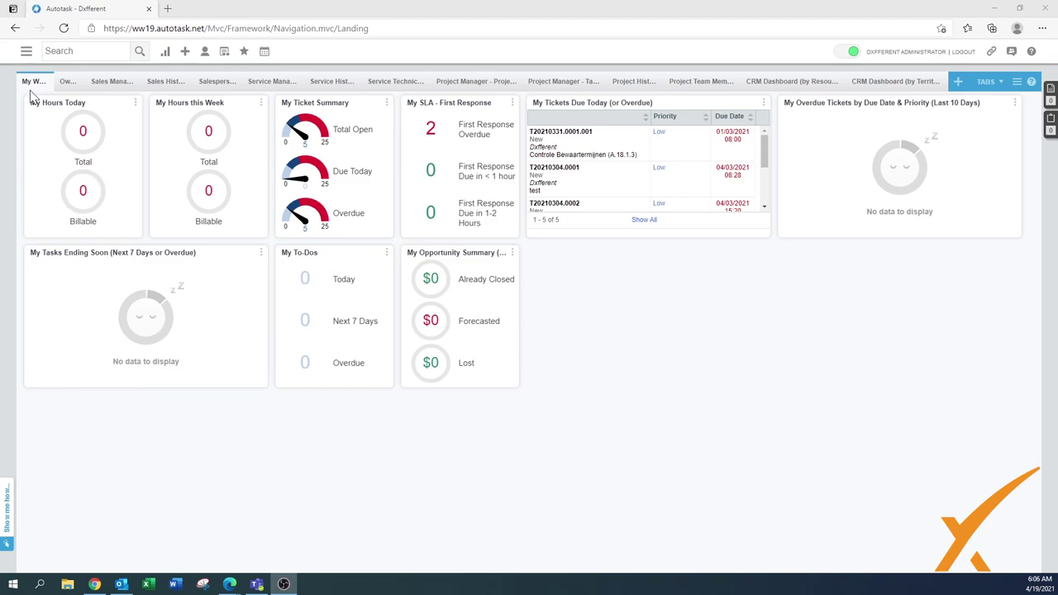
Go through Admin and Service Desk (Tickets) to the Service Level Management page
left_click(27, 51)
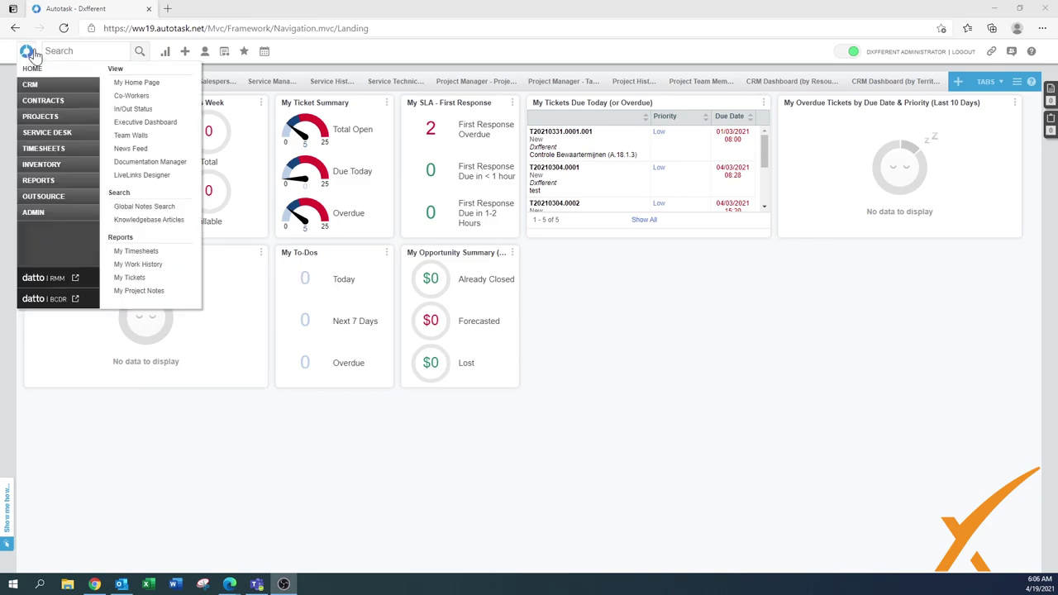
left_click(37, 218)
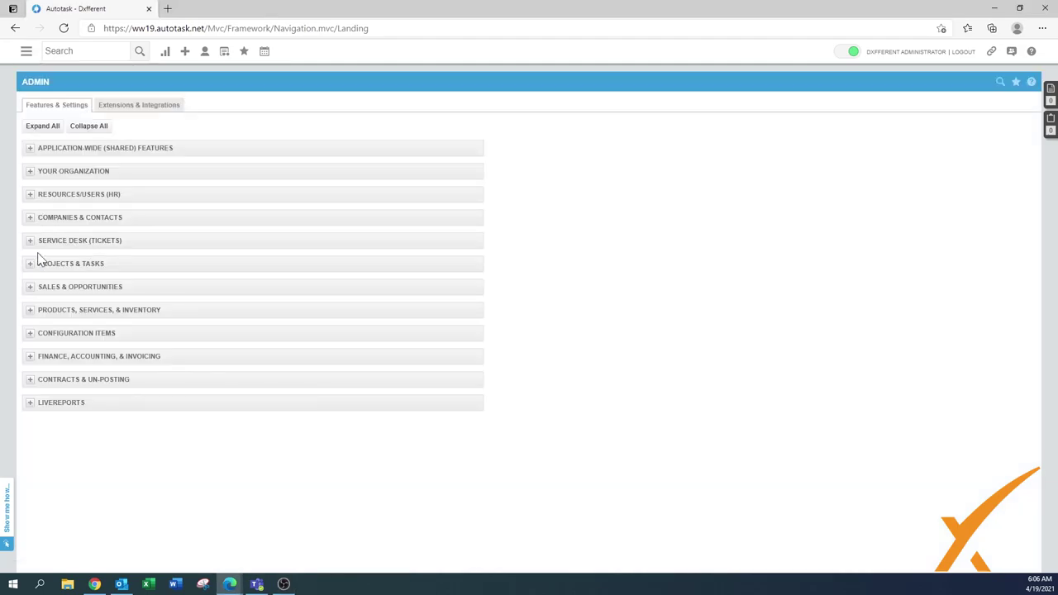
left_click(30, 240)
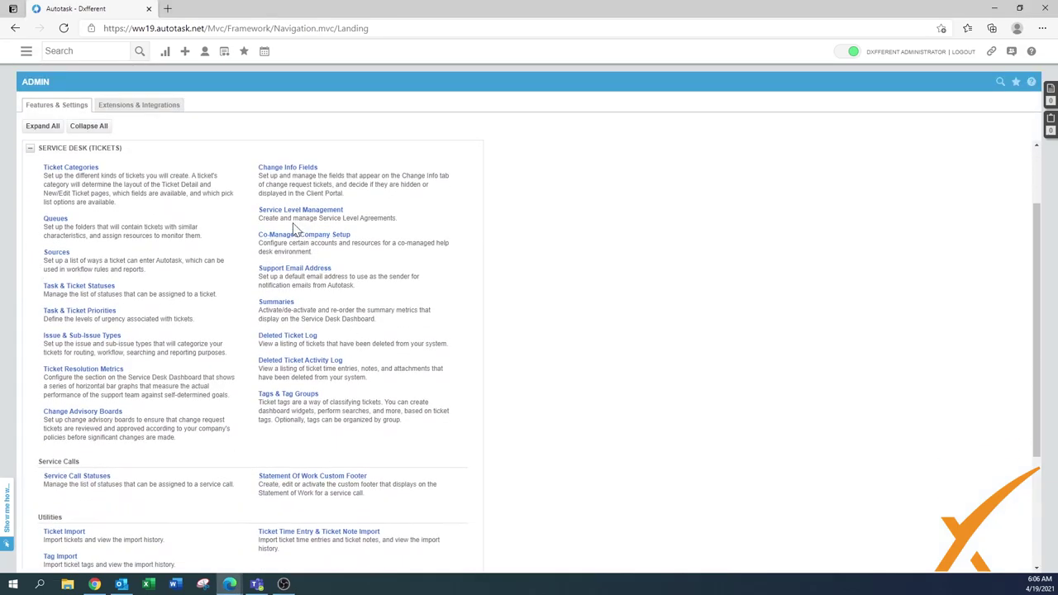
left_click(320, 217)
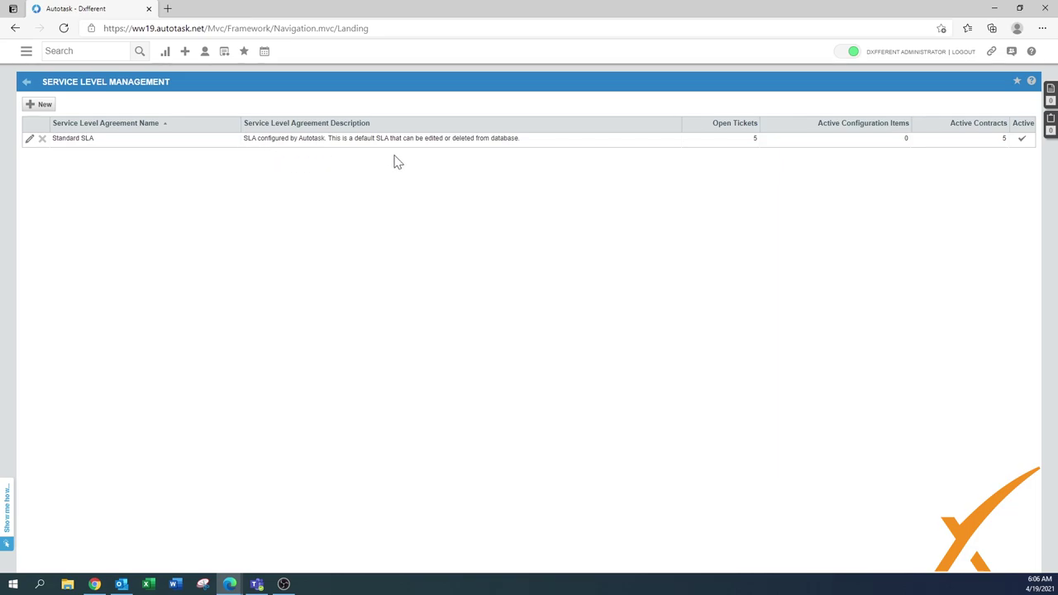
Open the Standard SLA to review its objectives, then close it
left_click(30, 139)
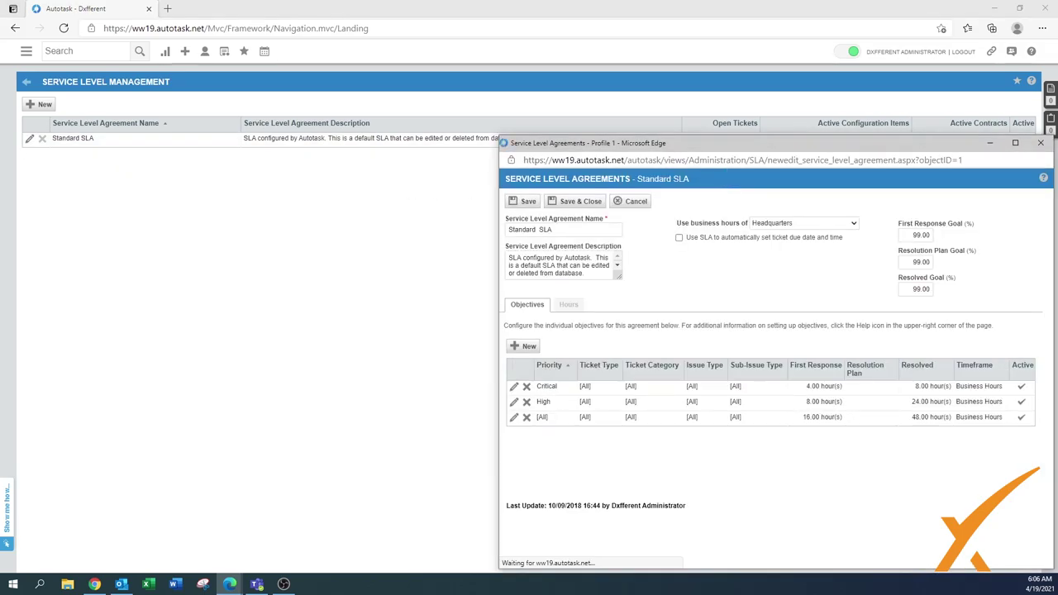
left_click_drag(730, 147, 564, 99)
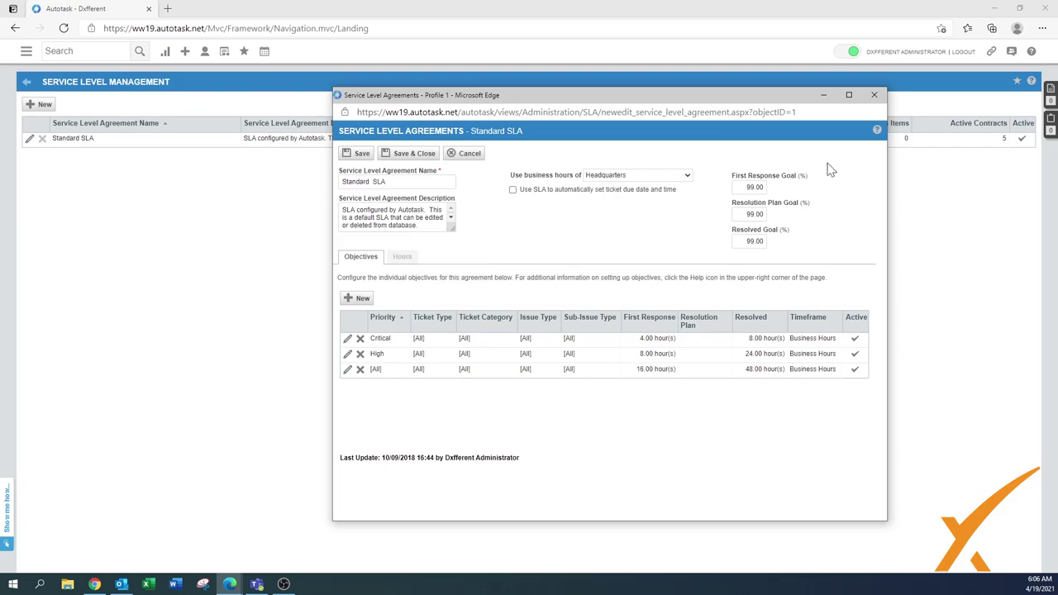
left_click(874, 95)
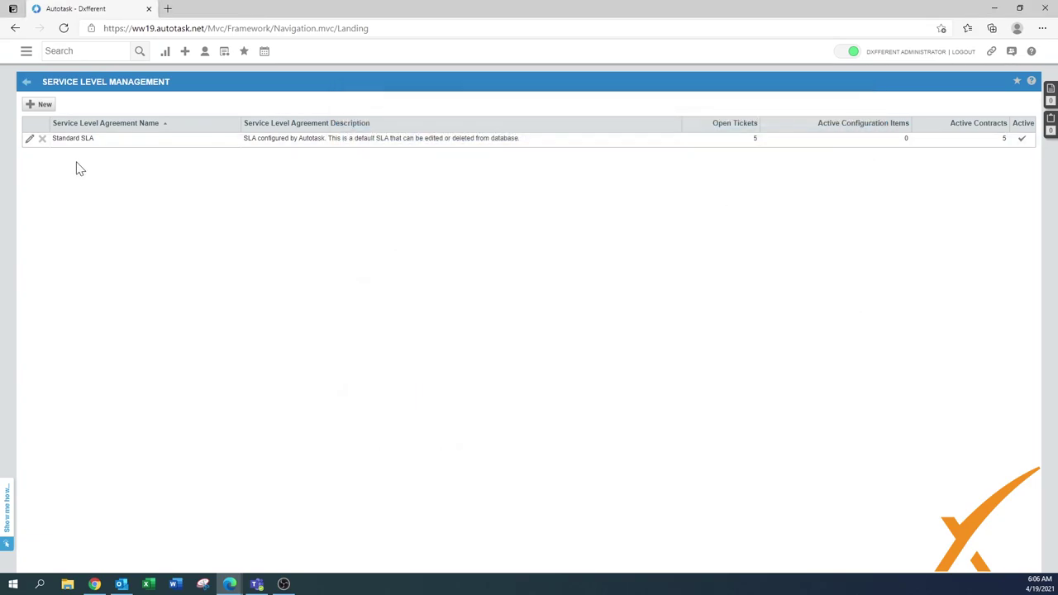
left_click(29, 141)
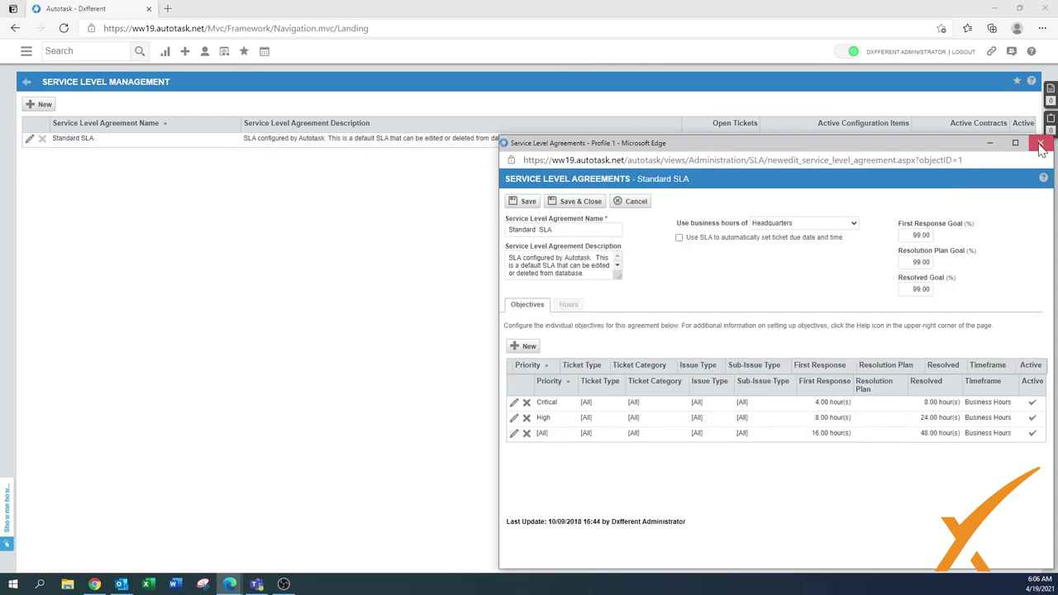
left_click(1042, 147)
Check which actions the Standard SLA's context menu allows
right_click(29, 142)
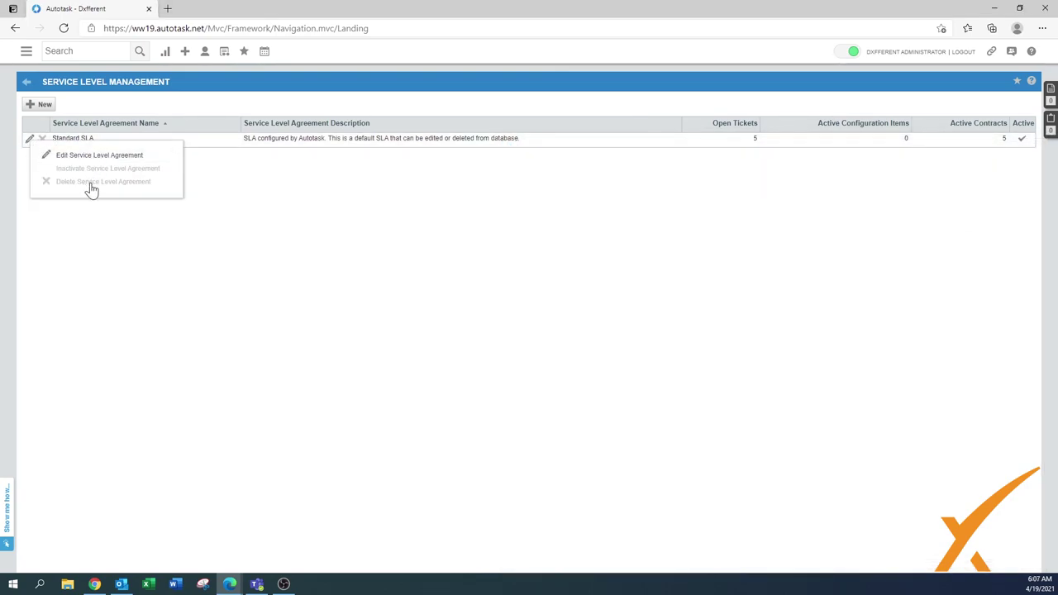
mouse_move(91, 190)
mouse_move(79, 173)
Create a new SLA named '_Your Company - Main SLA' that sets ticket due dates automatically
left_click(44, 110)
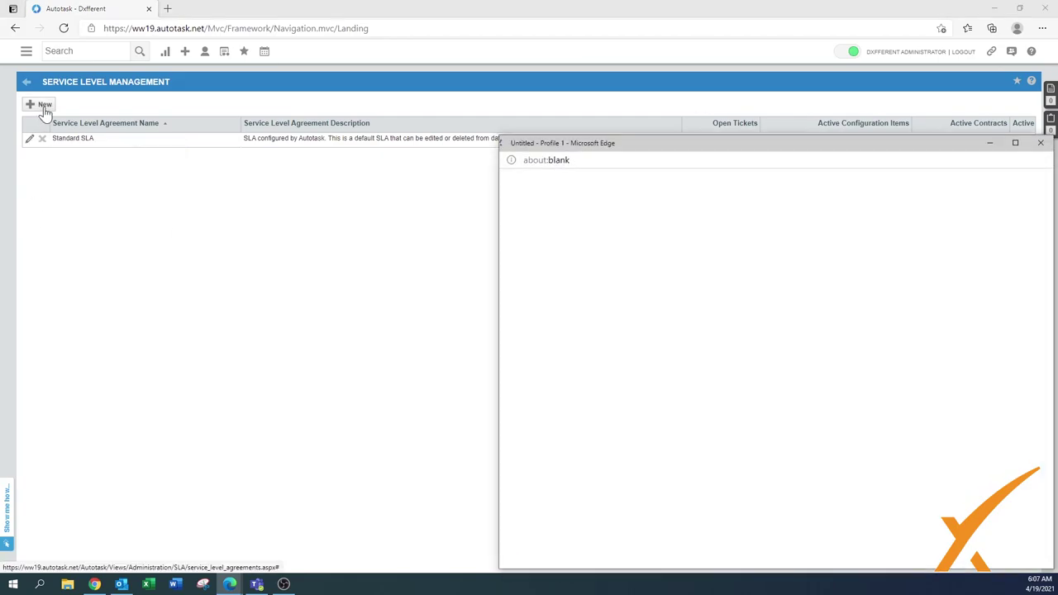
left_click_drag(678, 144, 574, 87)
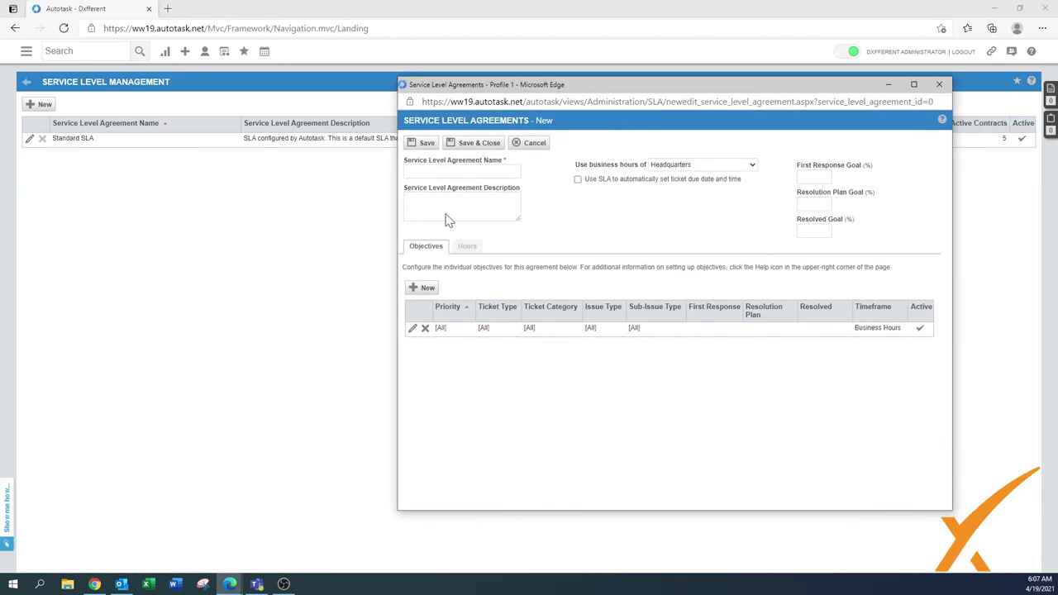
left_click(462, 171)
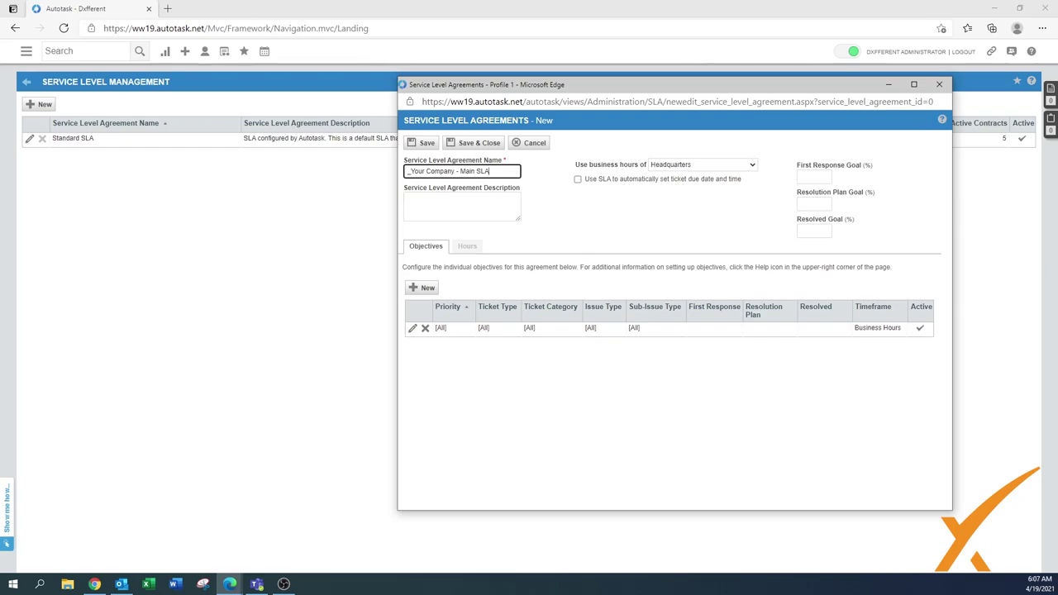
left_click(579, 181)
left_click(579, 180)
Set the First Response, Resolution Plan and Resolved goals to 99%
left_click(825, 177)
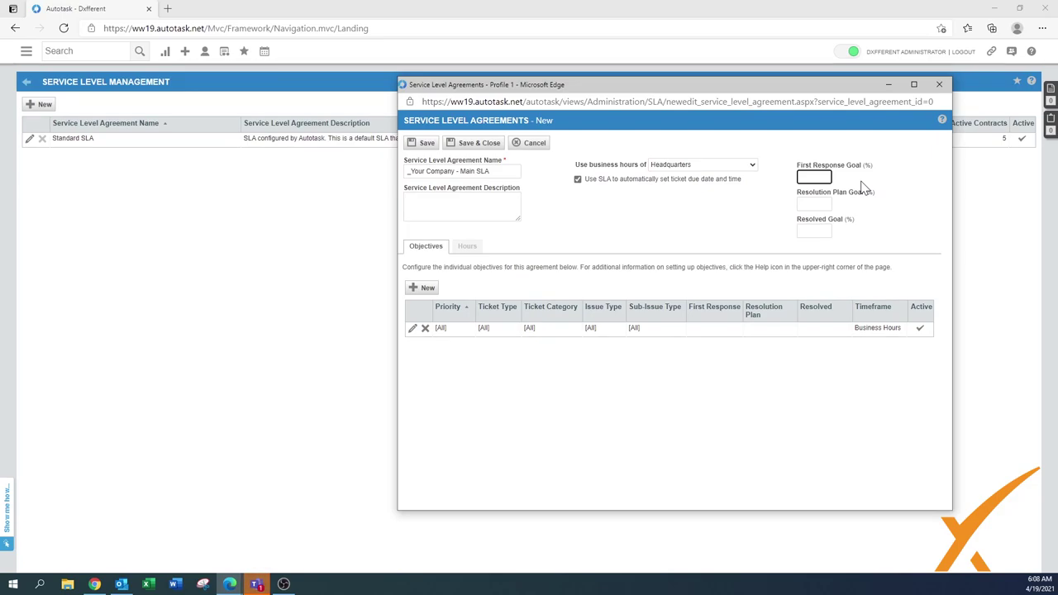
type("95")
left_click(827, 205)
type("99")
left_click(827, 232)
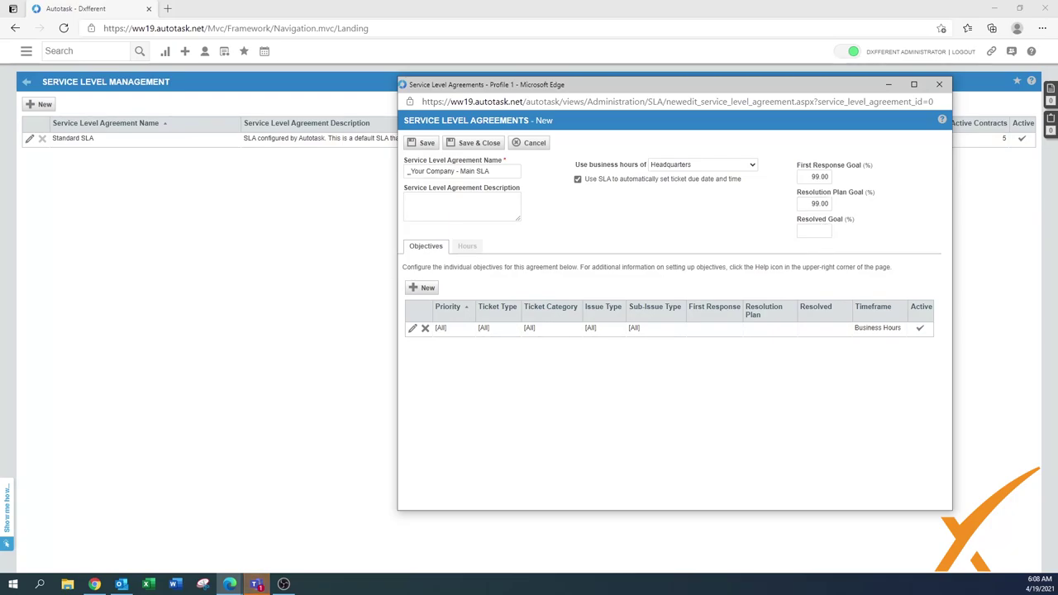
type("99")
left_click(771, 252)
Save the SLA at the prompt and start a new objective for it
left_click(424, 289)
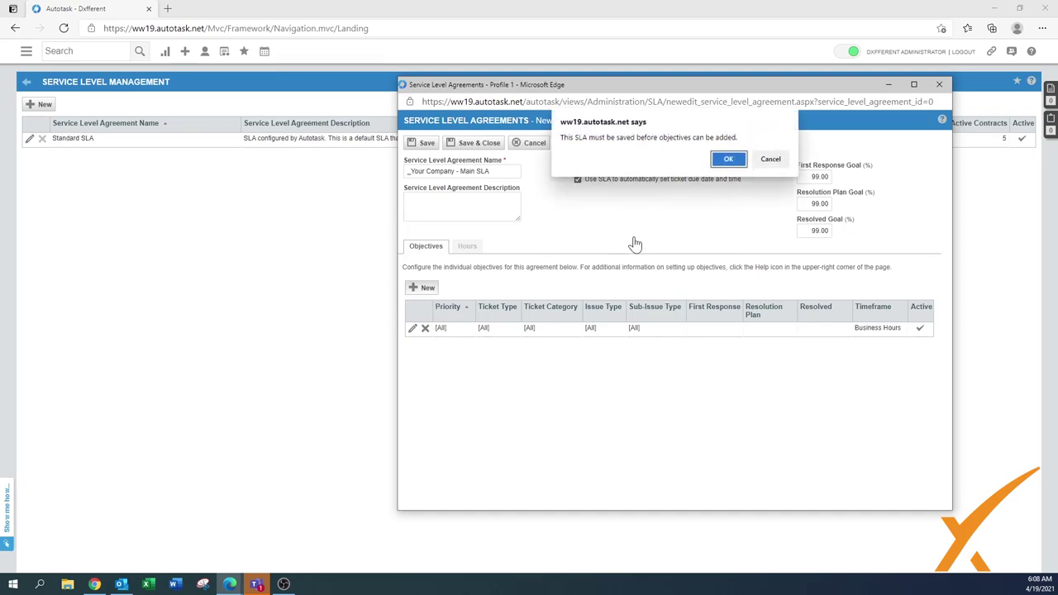
left_click(729, 160)
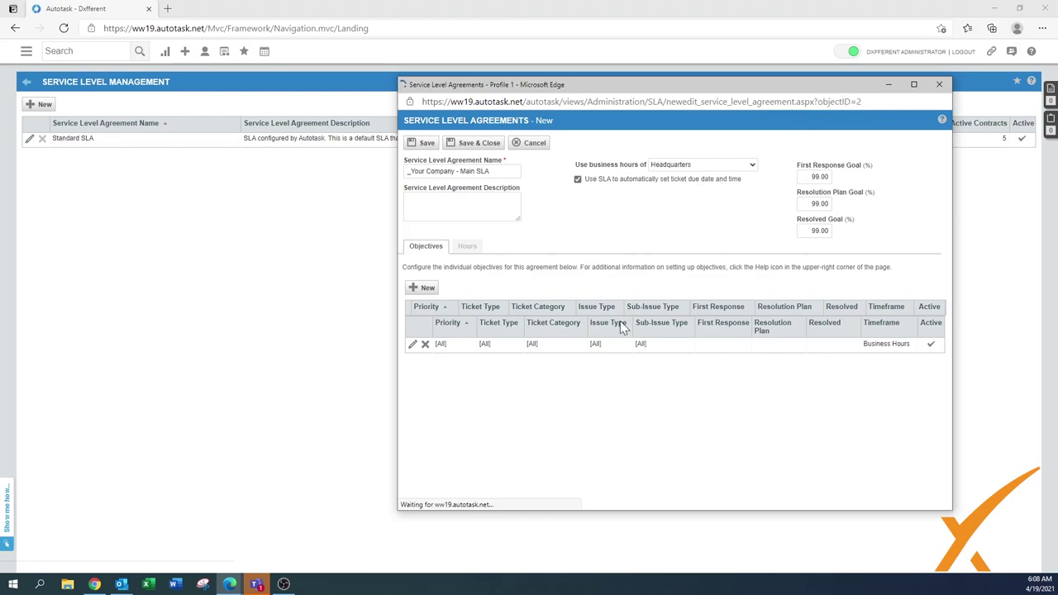
left_click(423, 288)
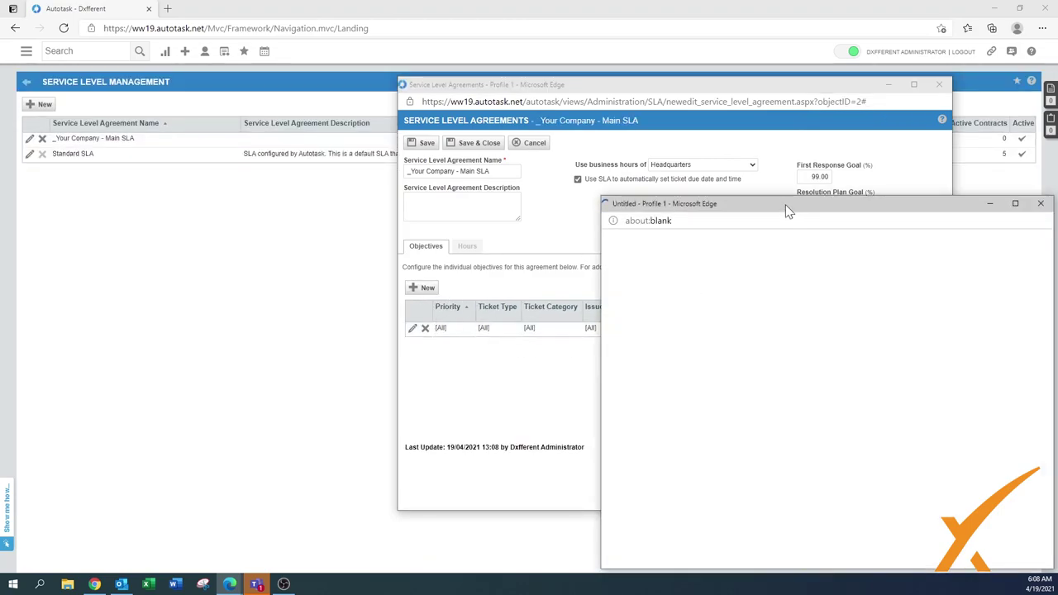
left_click_drag(787, 208, 739, 182)
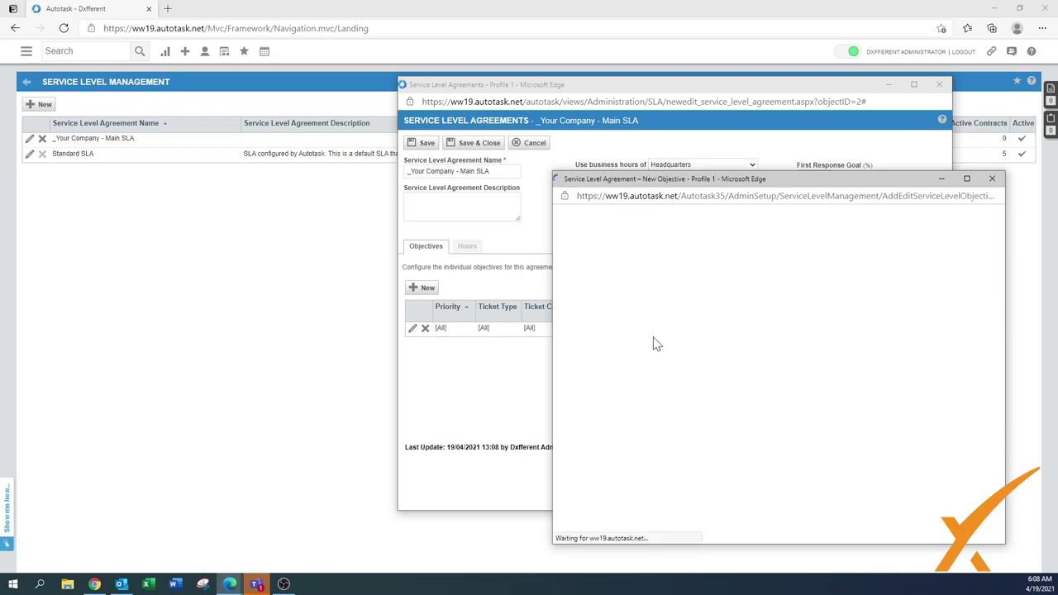
left_click(588, 266)
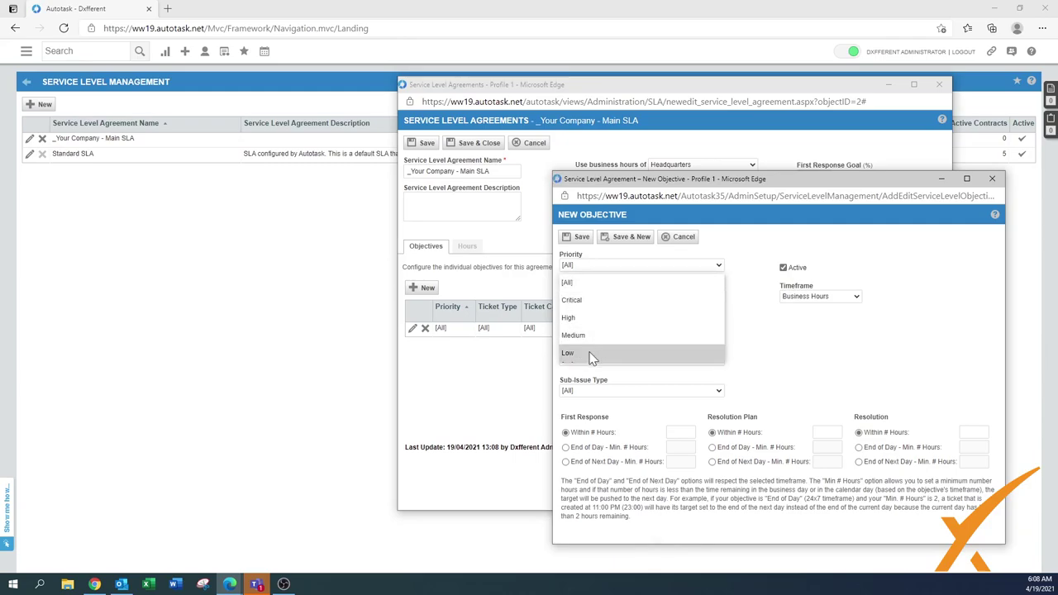
Set Critical priority and Service Request type, leaving category, issue and sub-issue at [All]
left_click(587, 300)
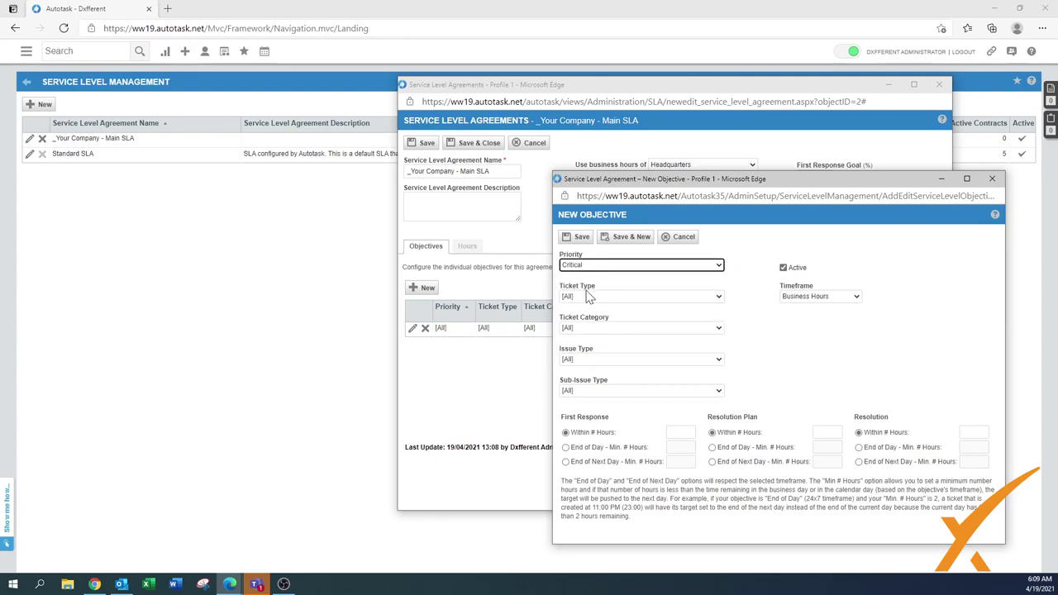
left_click(601, 298)
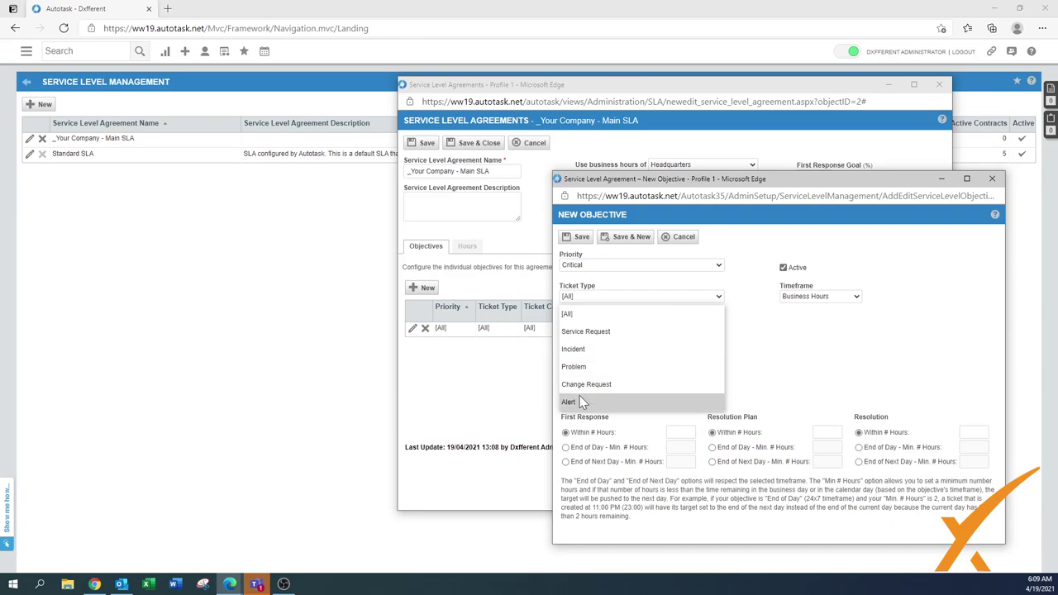
left_click(586, 332)
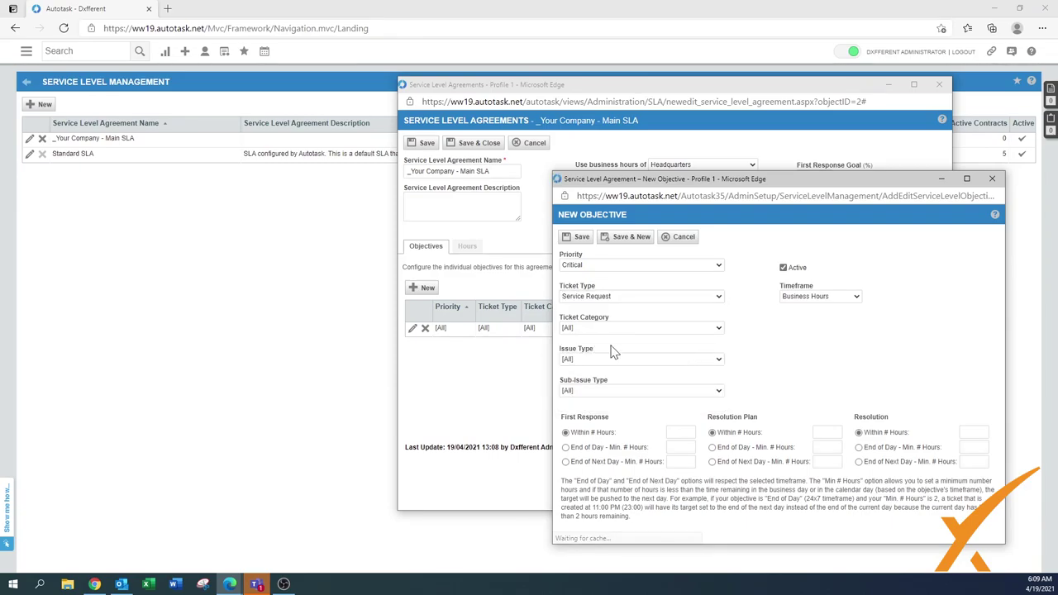
left_click(609, 330)
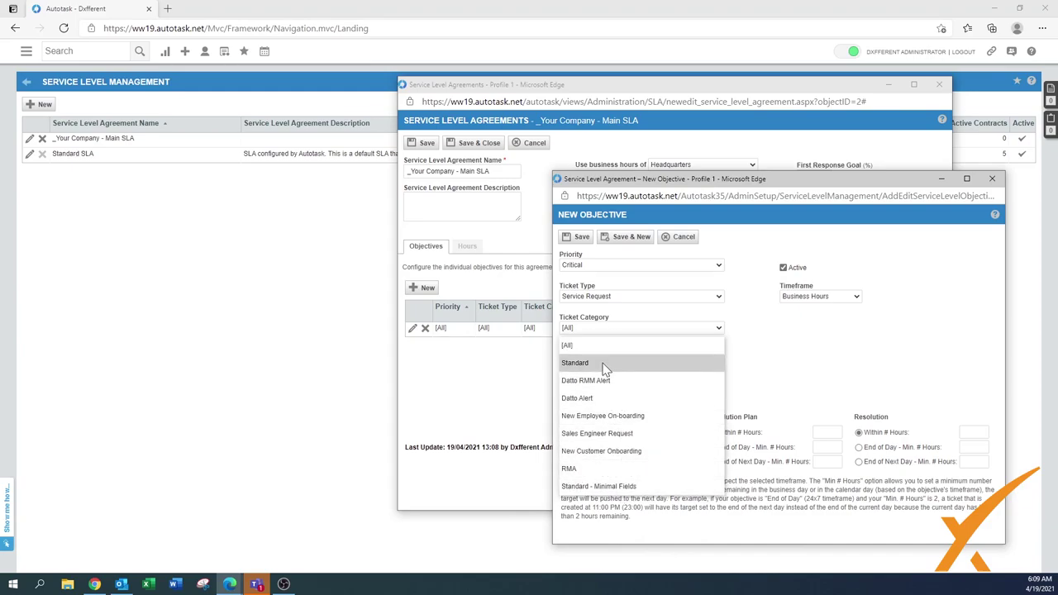
left_click(585, 350)
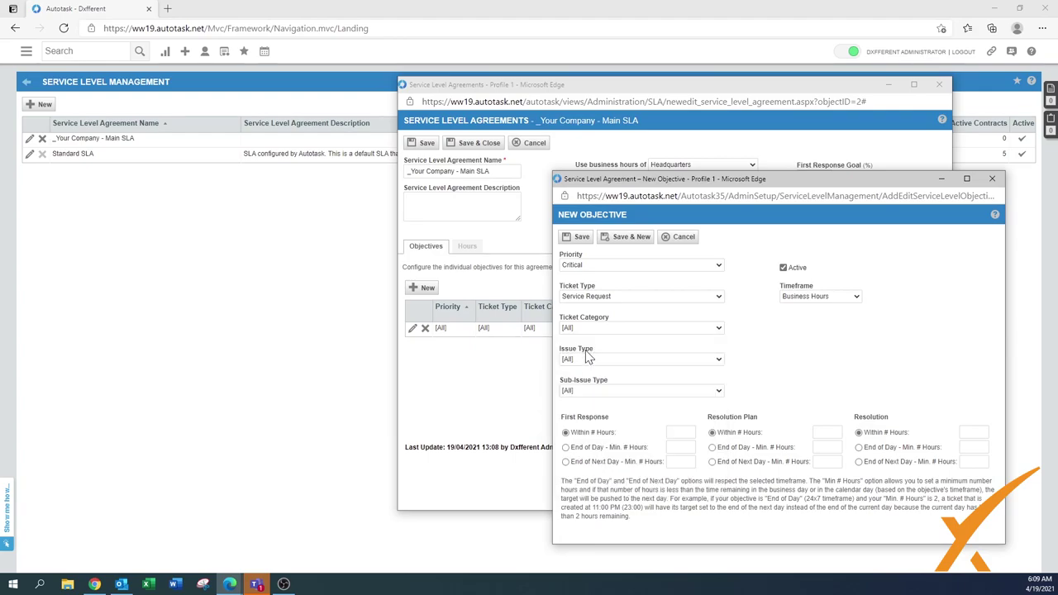
left_click(617, 361)
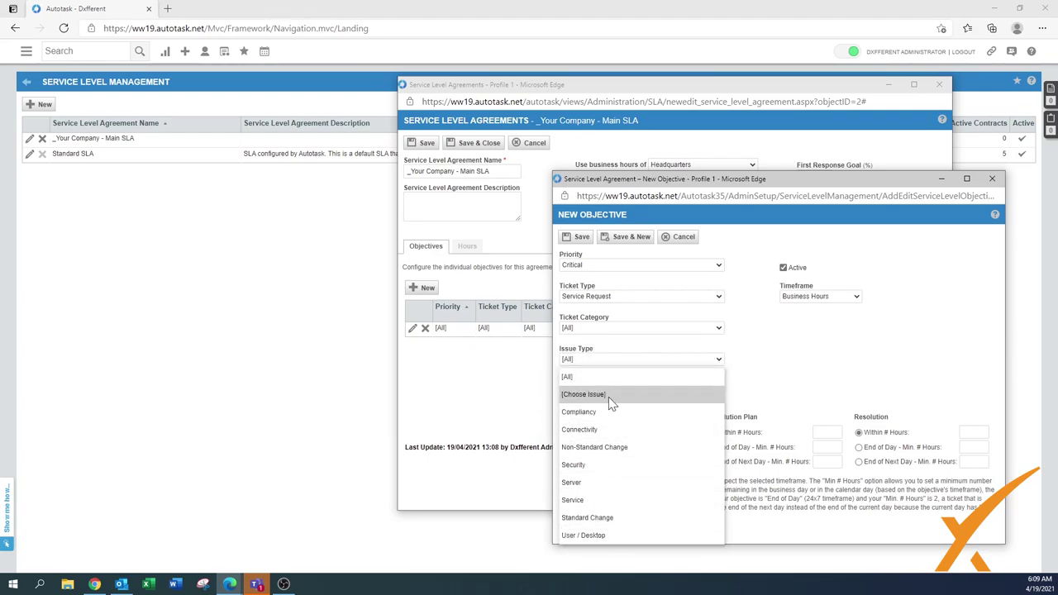
left_click(573, 377)
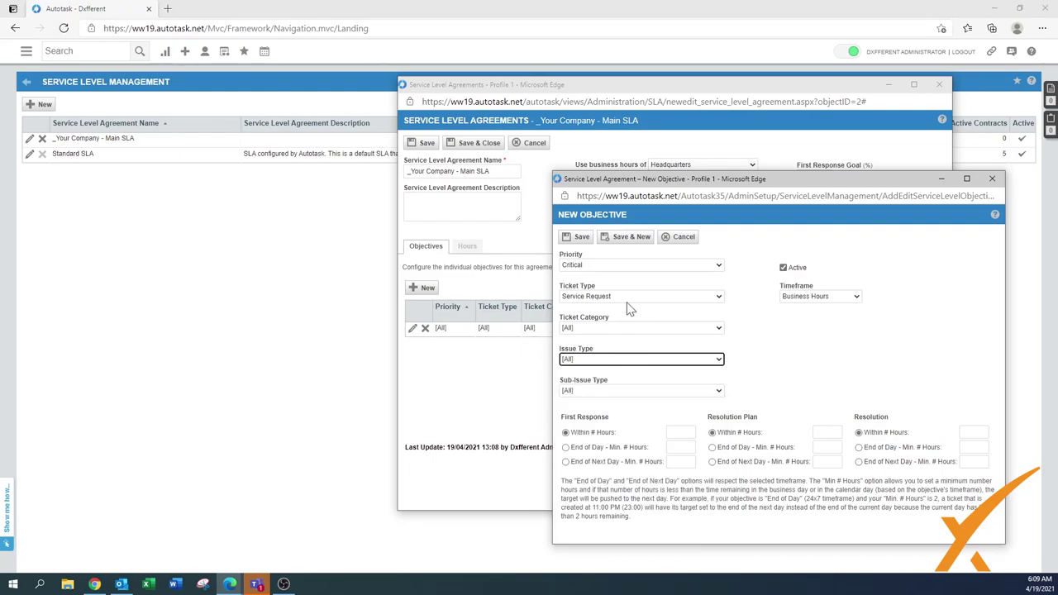
left_click(615, 391)
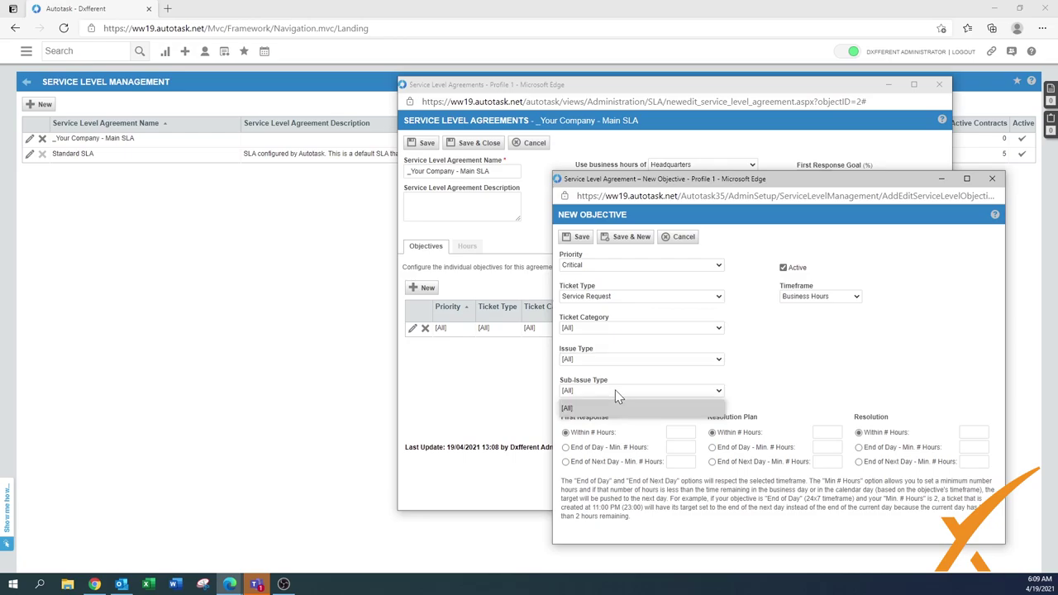
left_click(768, 391)
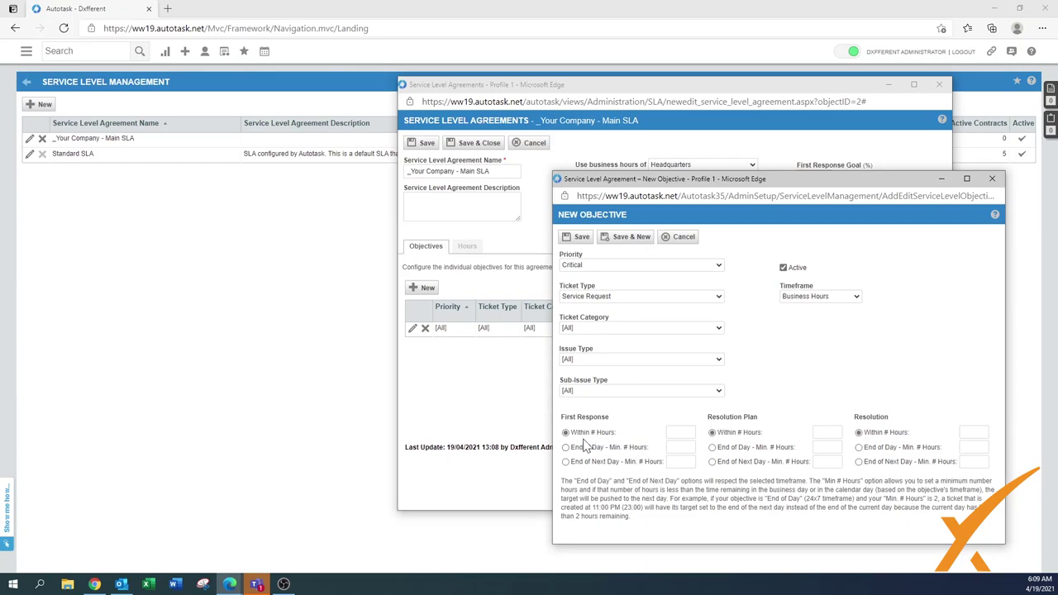
Give the Critical objective 1-hour response, 2-hour plan and 4-hour resolution, then save it
left_click(680, 432)
type("1")
left_click(828, 431)
left_click(974, 432)
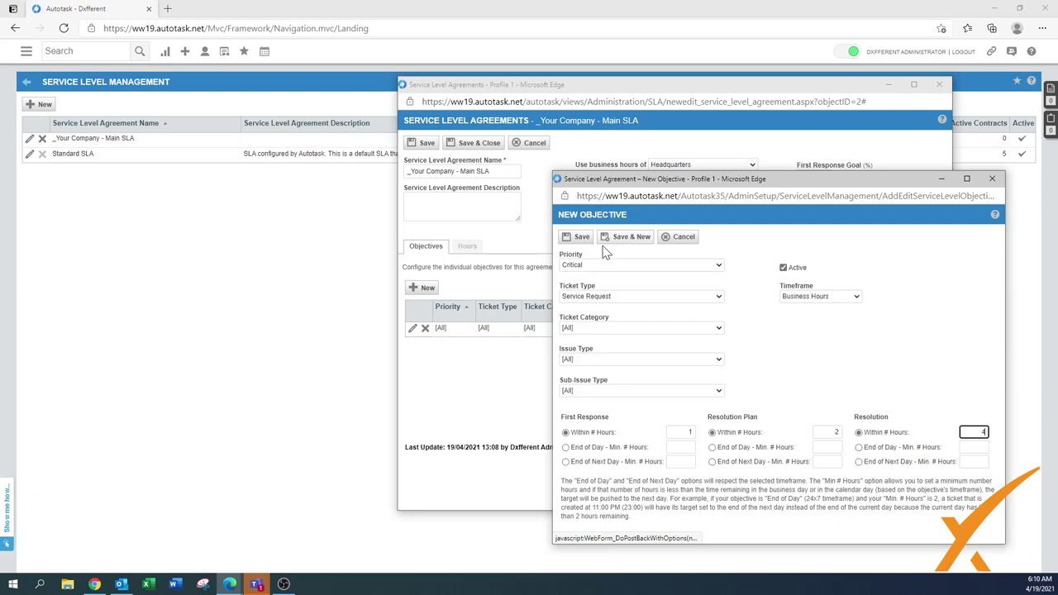
left_click(631, 240)
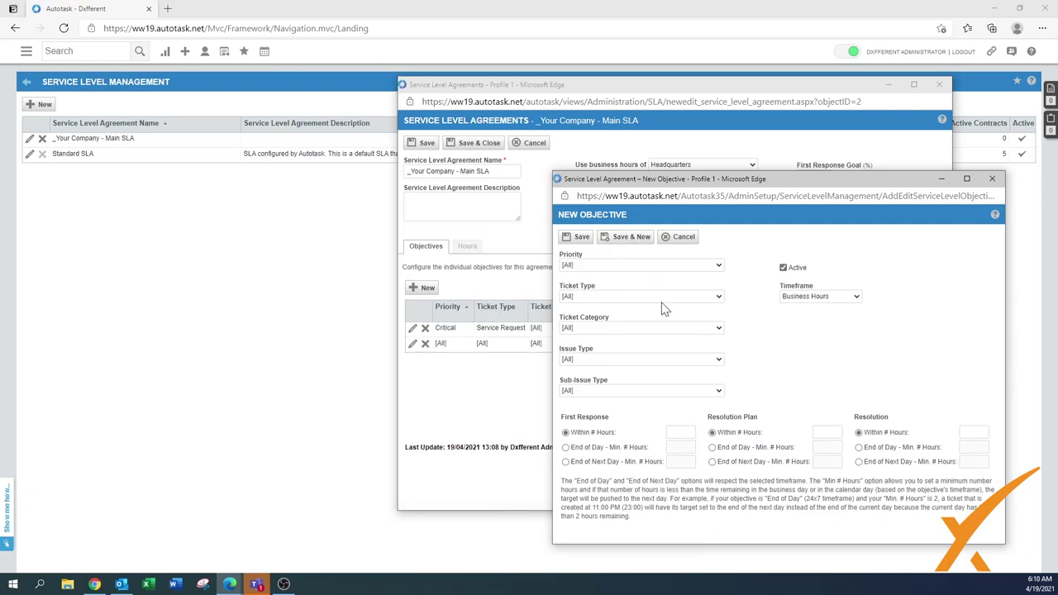
Set the next objective to Low priority for Service Request tickets
left_click(626, 267)
left_click(603, 355)
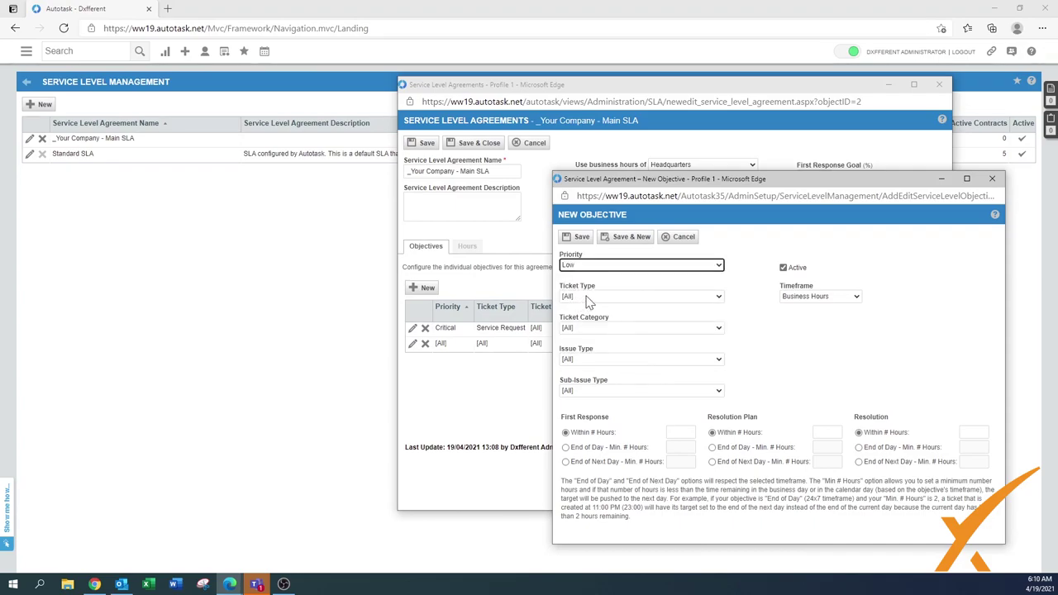
left_click(592, 299)
left_click(589, 335)
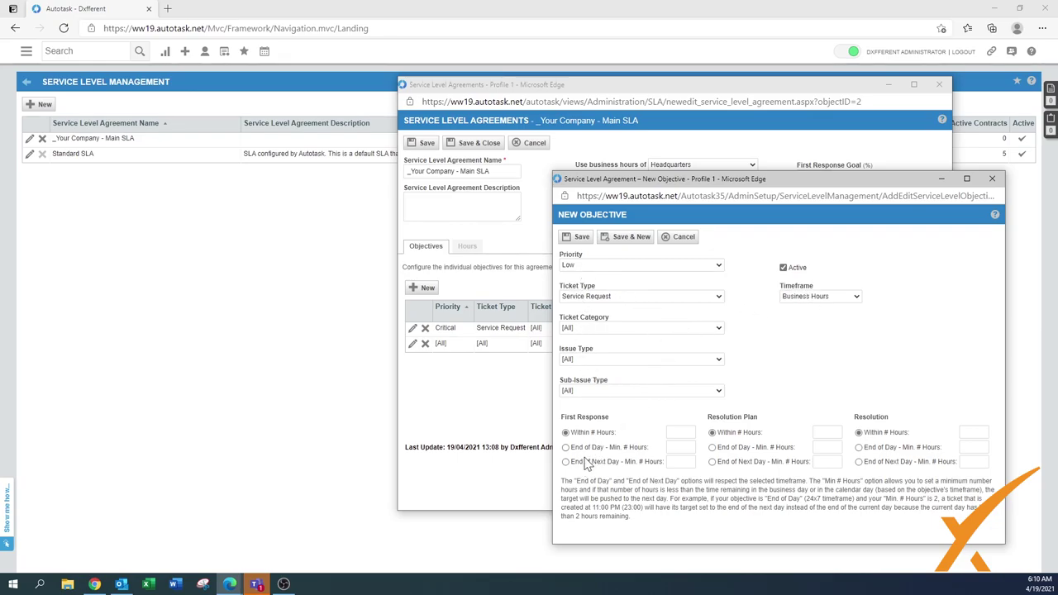
Give it end-of-next-day first response (2-hour minimum), 24-hour plan and 48-hour resolution
left_click(681, 461)
left_click(827, 461)
left_click(828, 432)
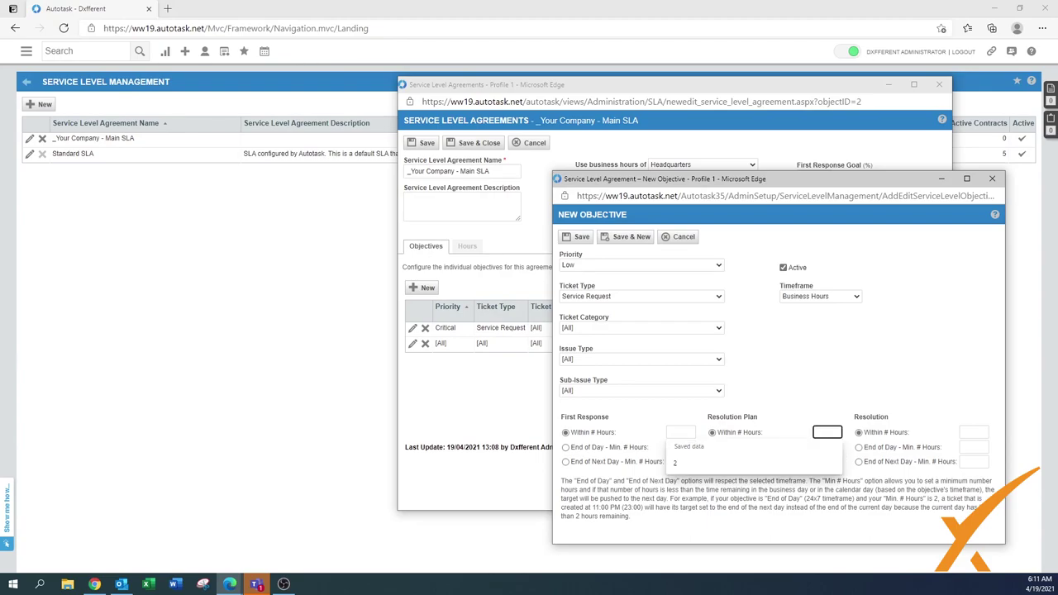
type("24")
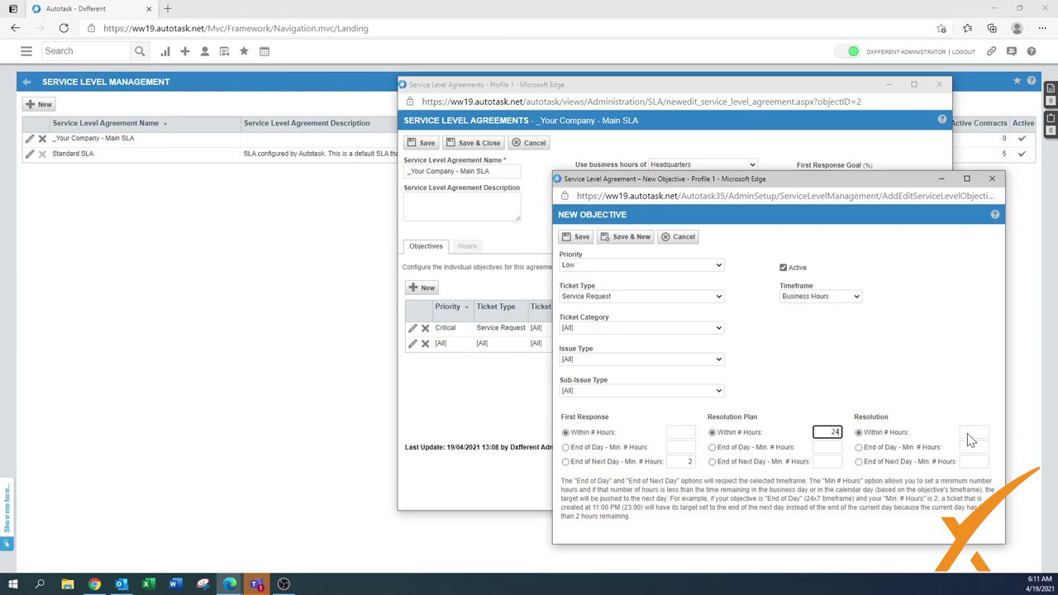
left_click(972, 432)
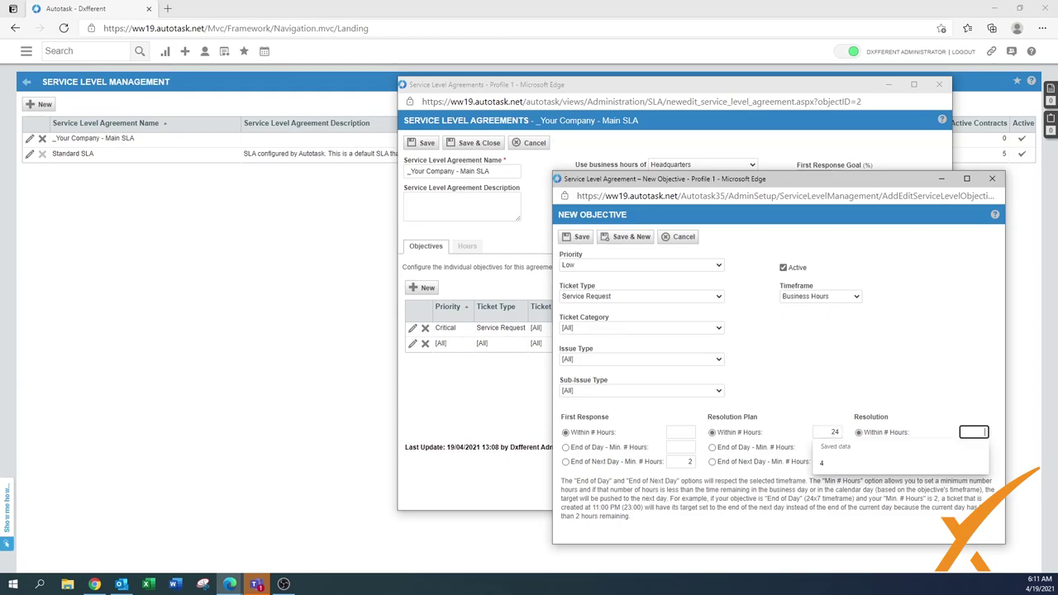
type("48")
left_click(962, 392)
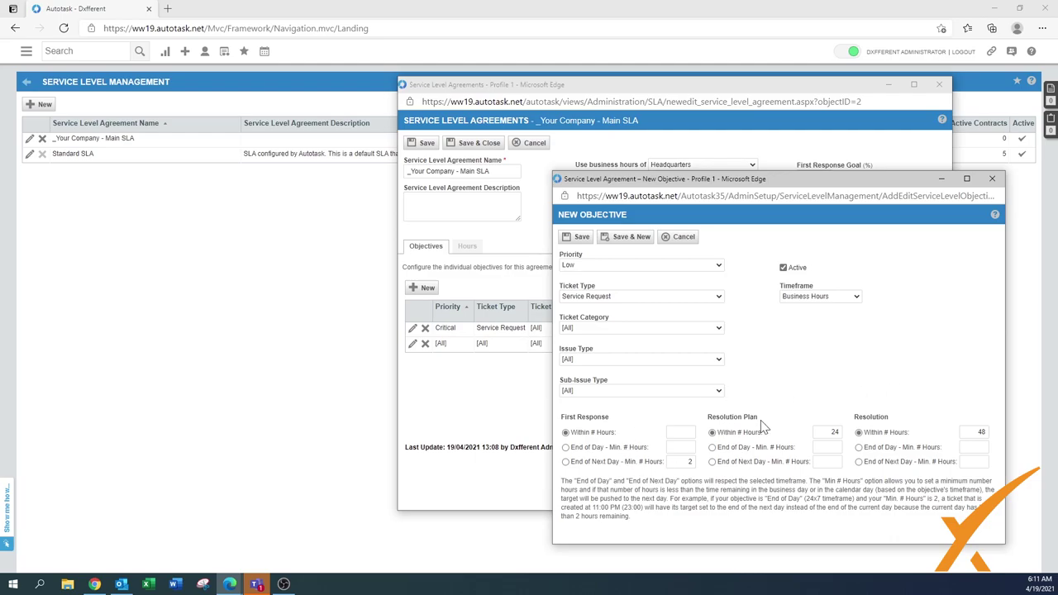
left_click(565, 463)
Save the Low priority objective and inspect the [All] catch-all objective row
left_click(582, 239)
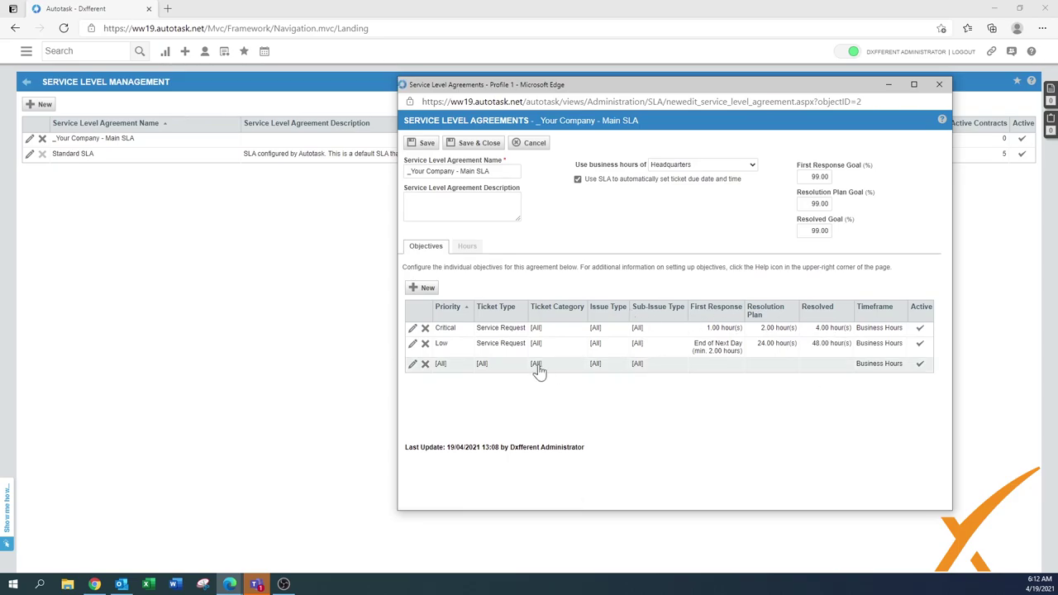
left_click(412, 370)
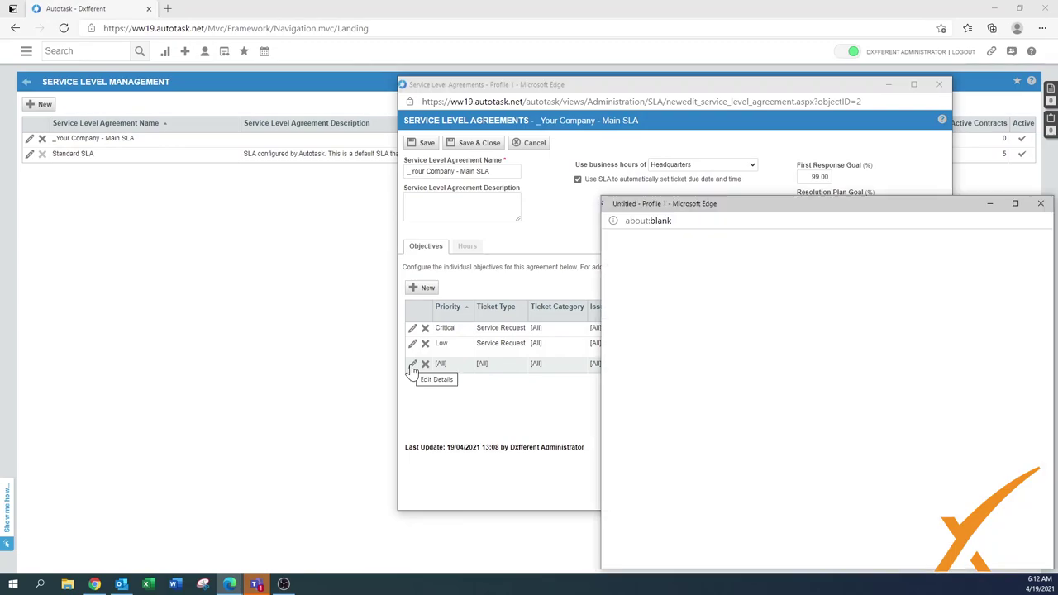
left_click(1034, 209)
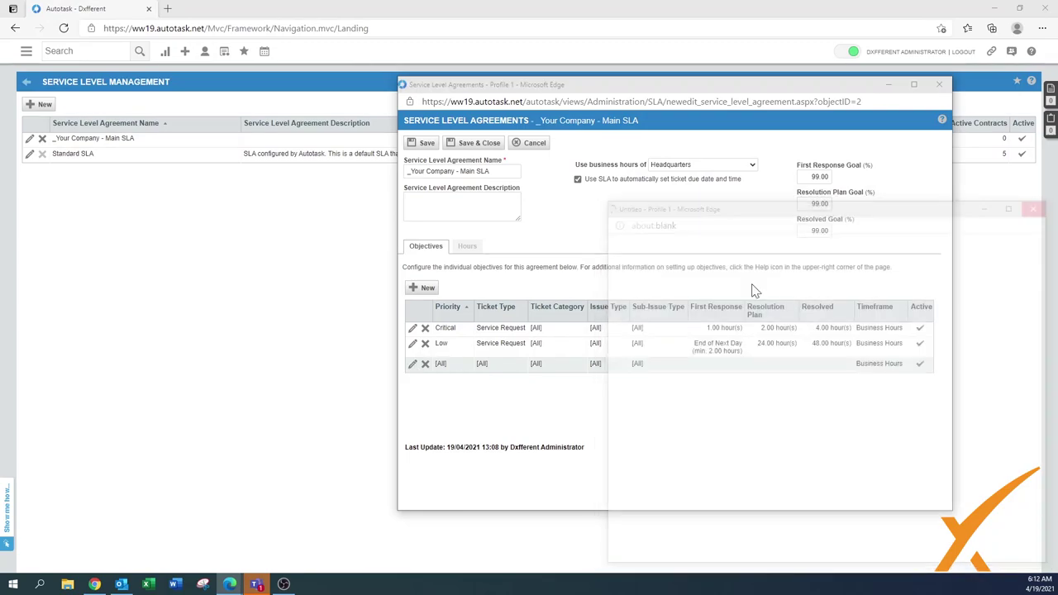
left_click(413, 369)
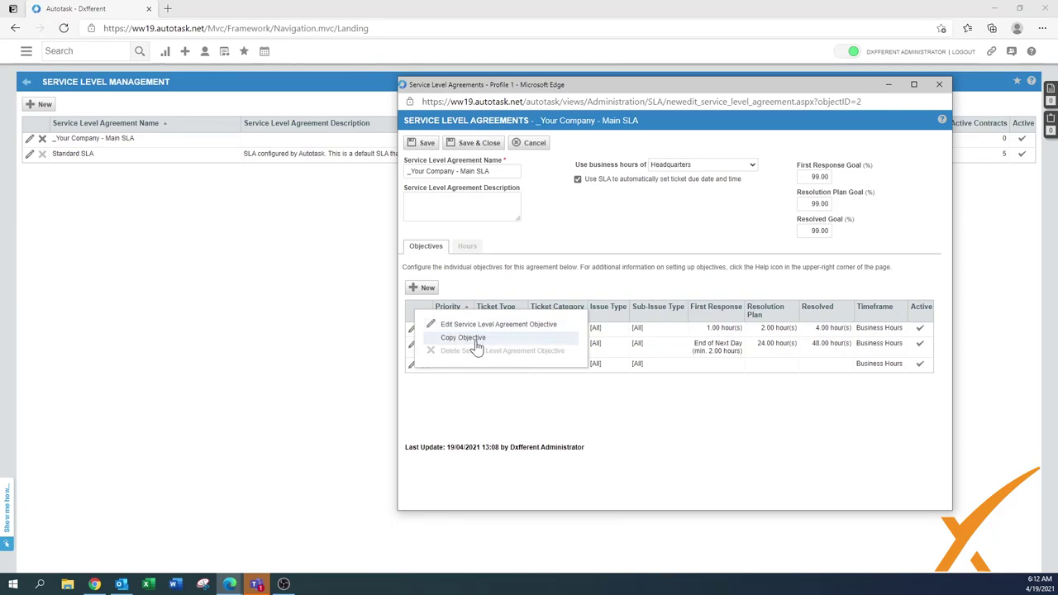
left_click(738, 340)
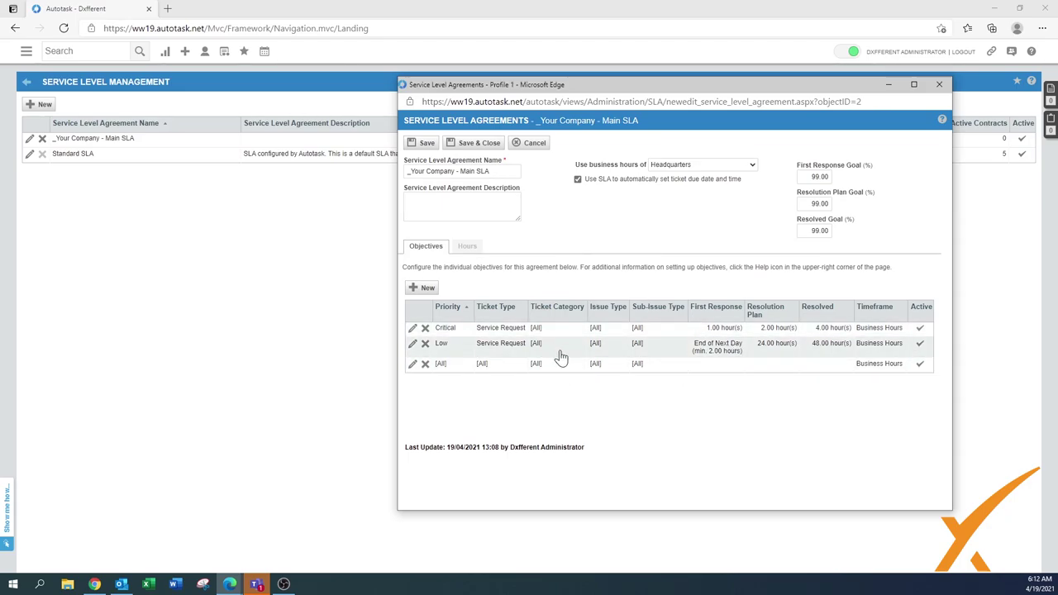
left_click(413, 364)
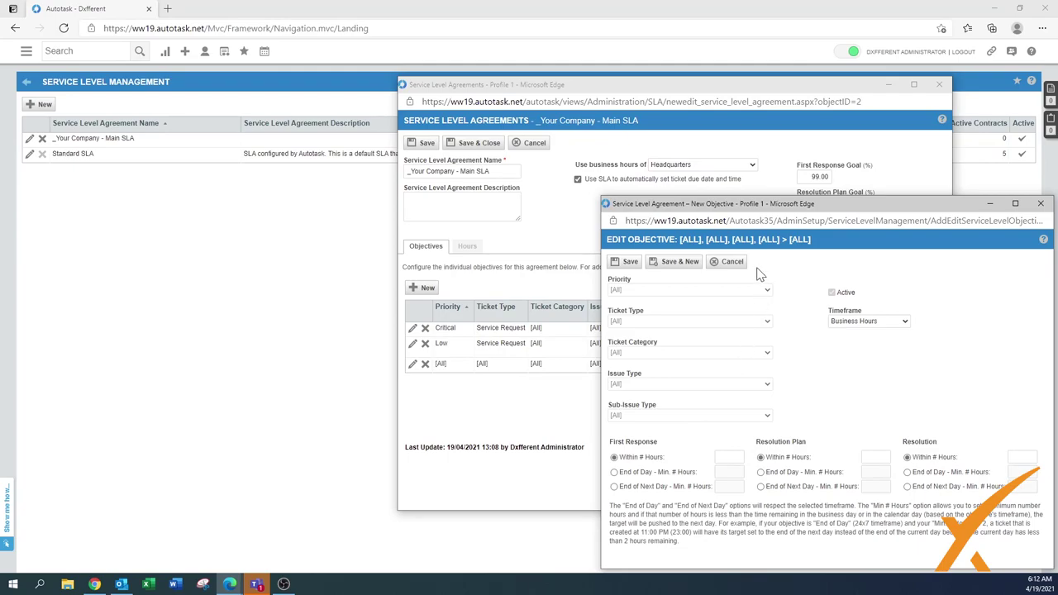
left_click(732, 262)
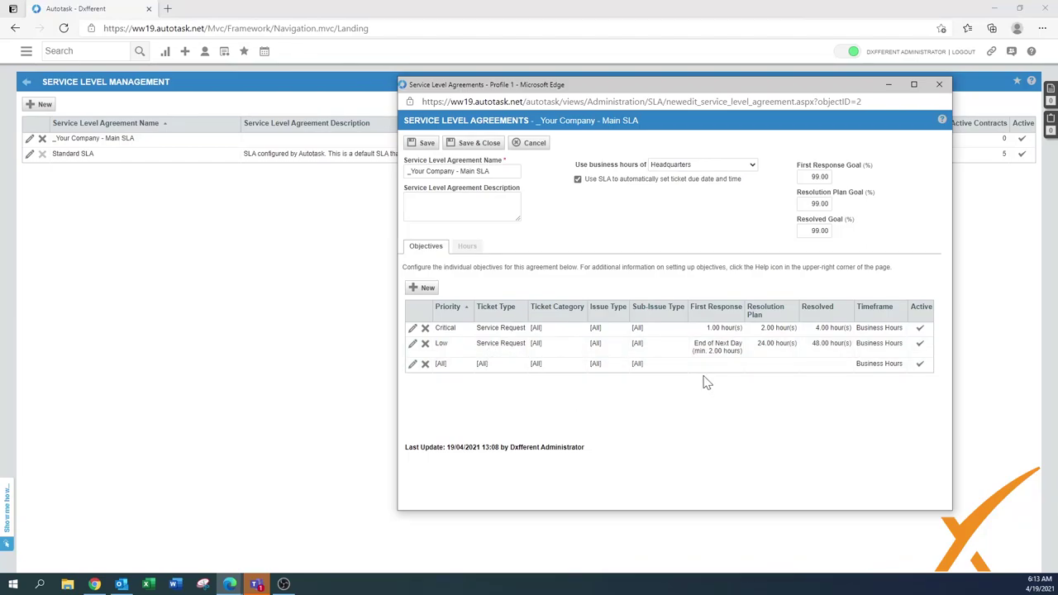
Start a new objective restricted to Problem tickets
left_click(423, 288)
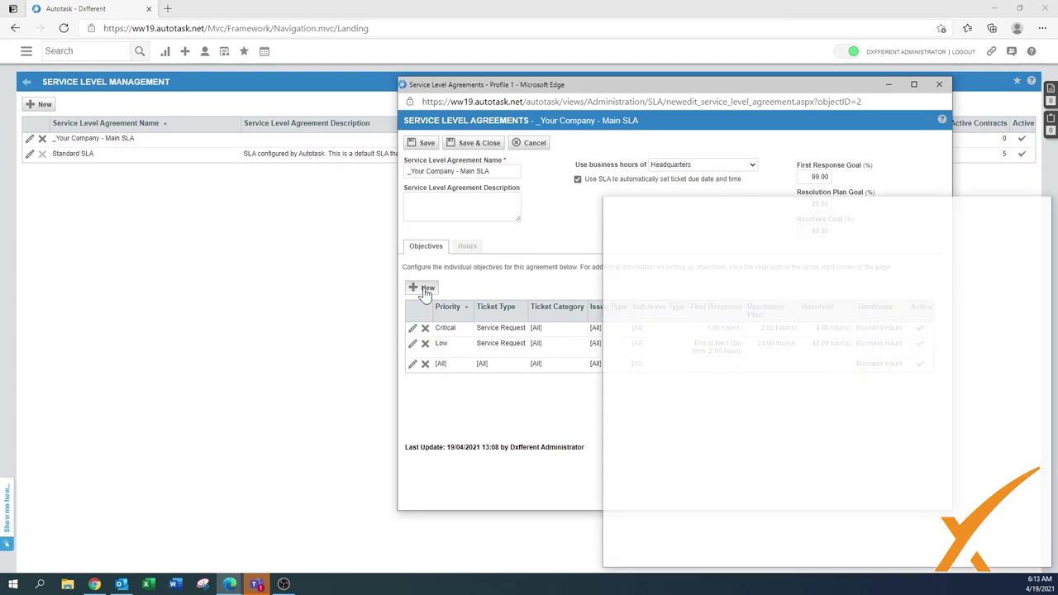
left_click_drag(728, 205, 674, 153)
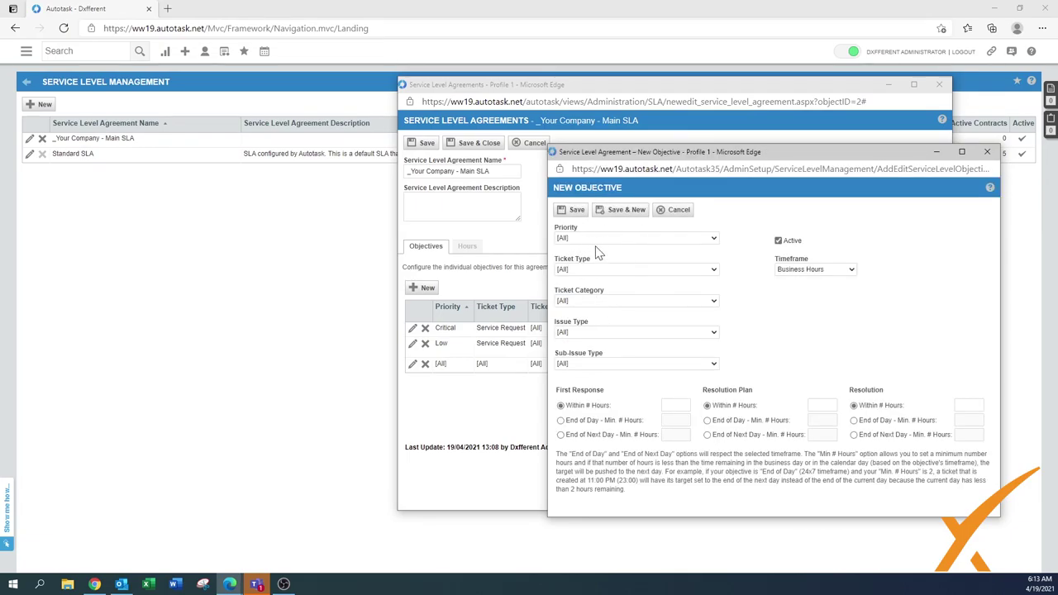
left_click(589, 270)
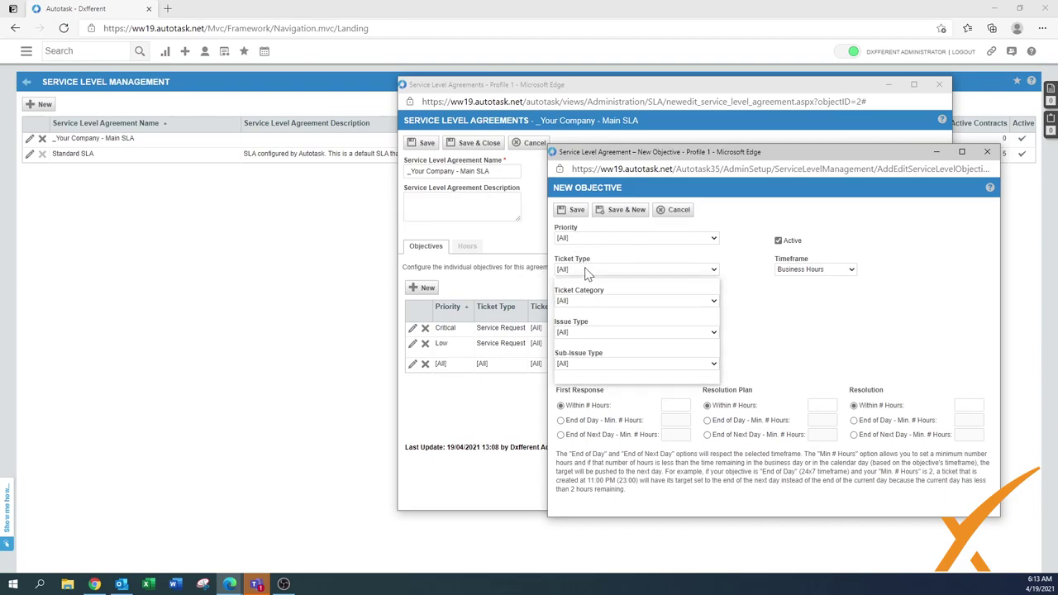
left_click(583, 339)
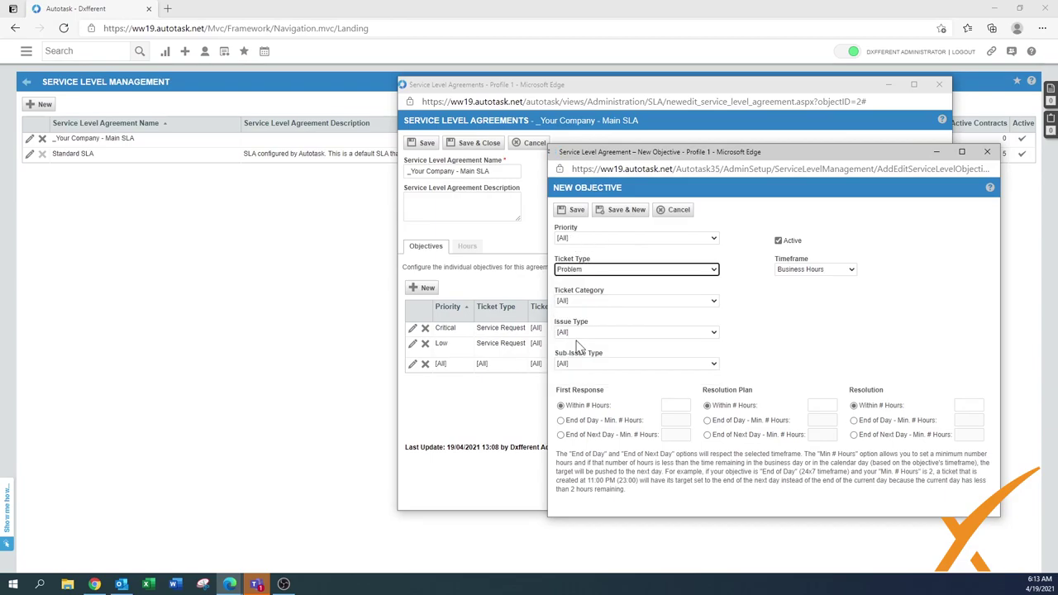
left_click(579, 416)
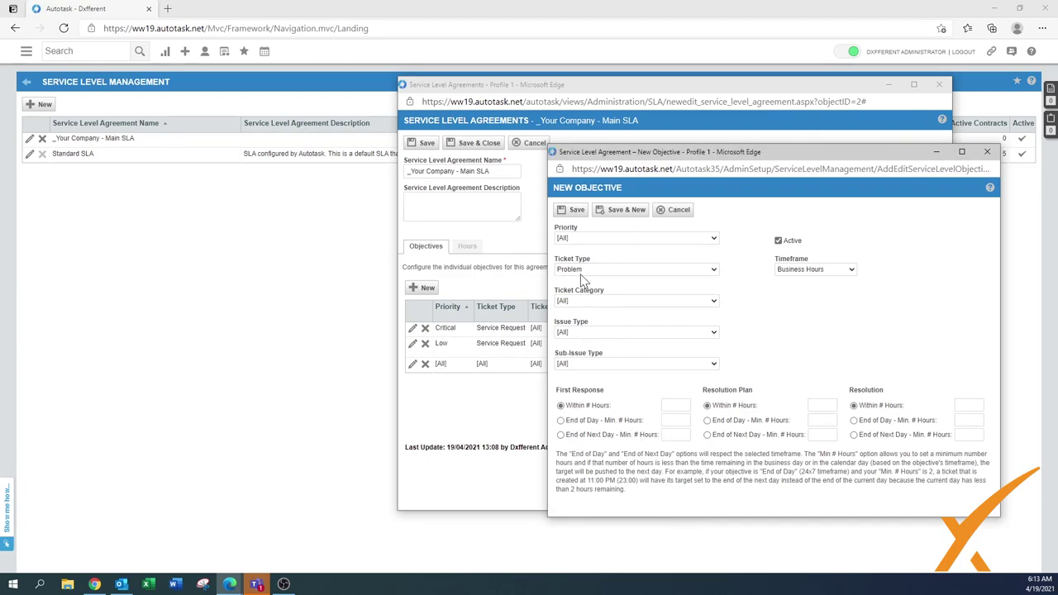
Enter 8, 16 and 48 hours for response, plan and resolution, and save it
left_click(679, 407)
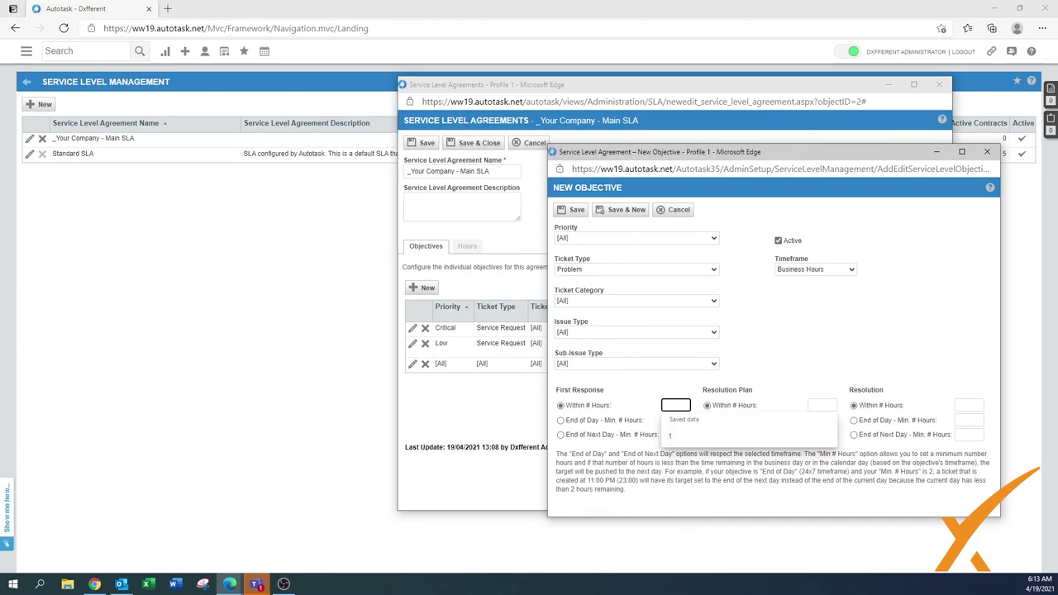
type("8")
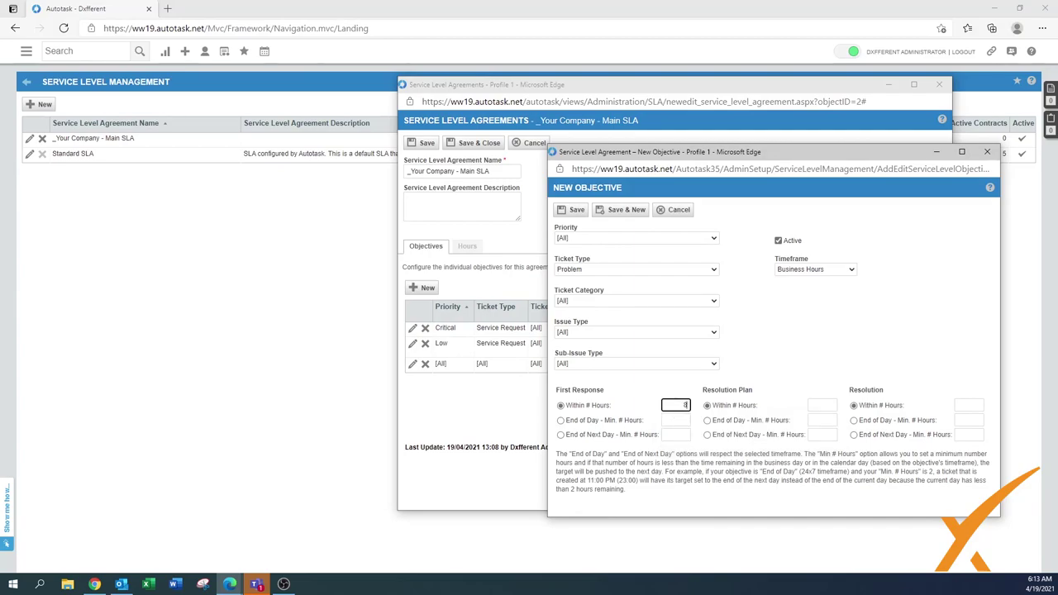
key("Tab")
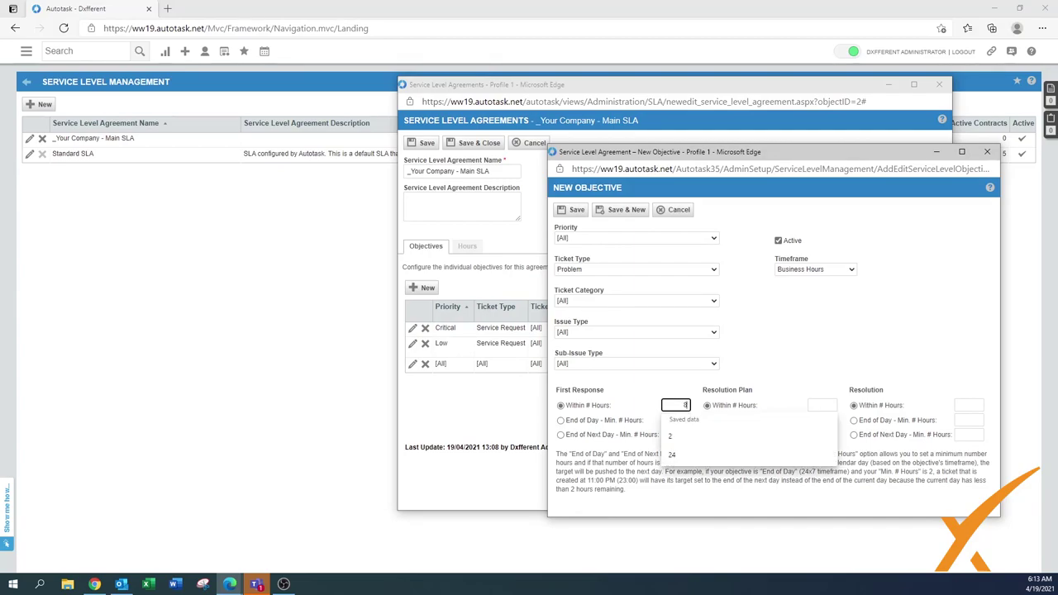
type("1")
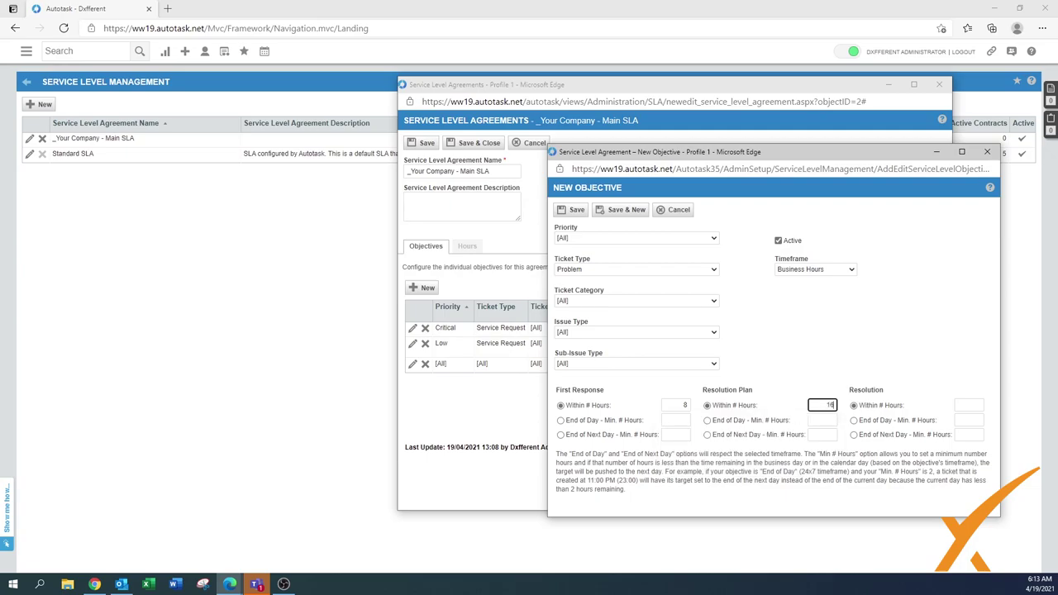
type("6")
key("Tab")
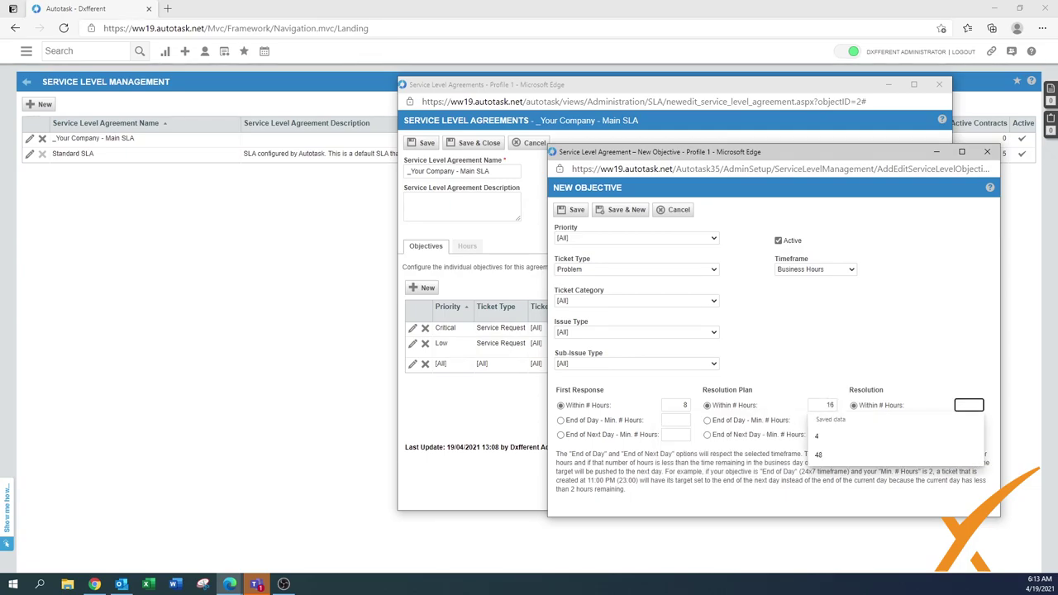
type("48")
left_click(953, 372)
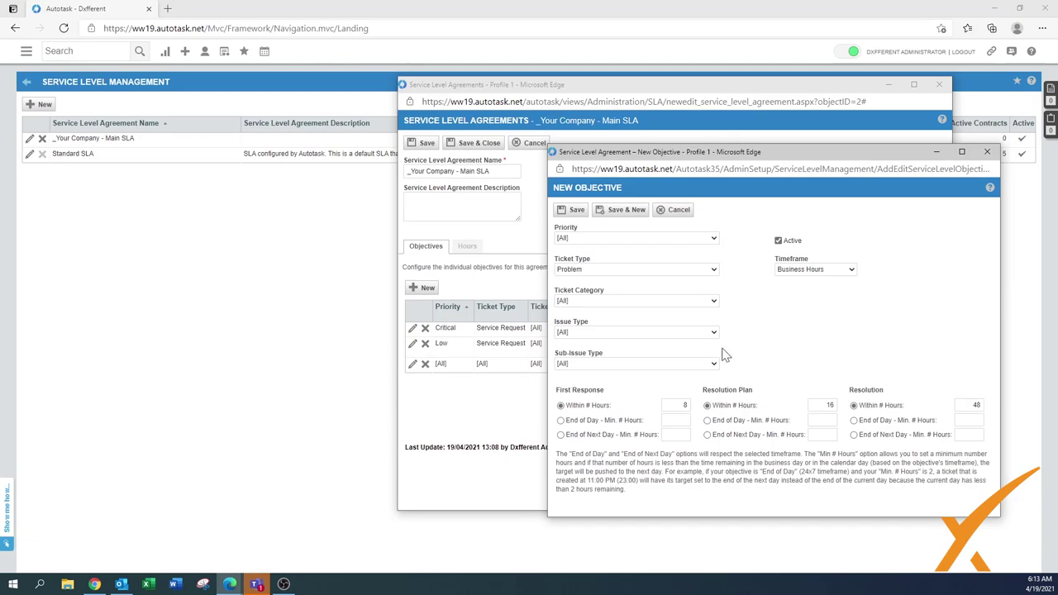
left_click(575, 212)
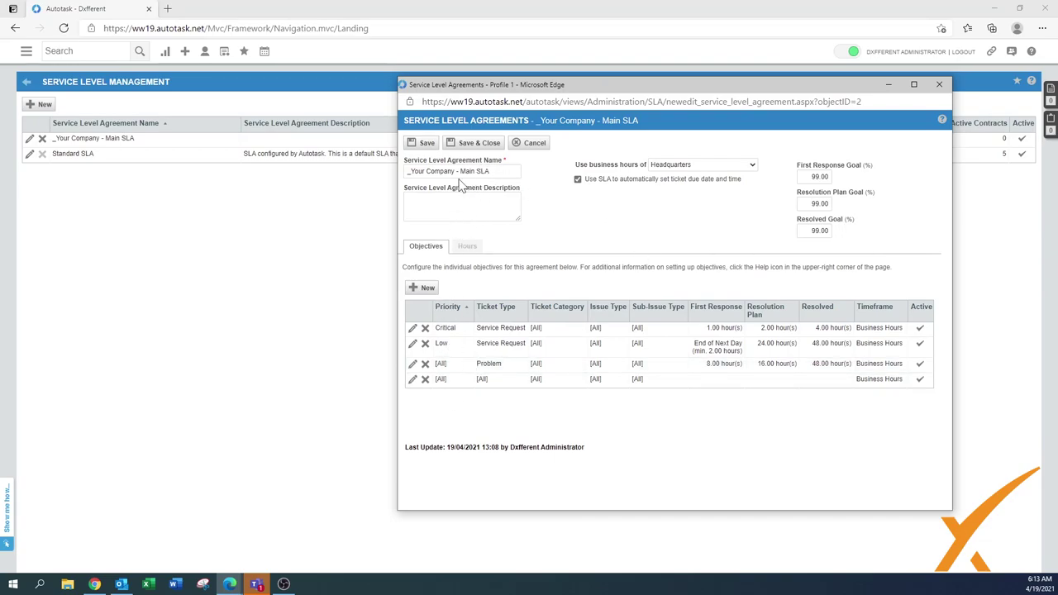
Save and close the Main SLA, then bring up the Standard SLA's options
left_click(473, 146)
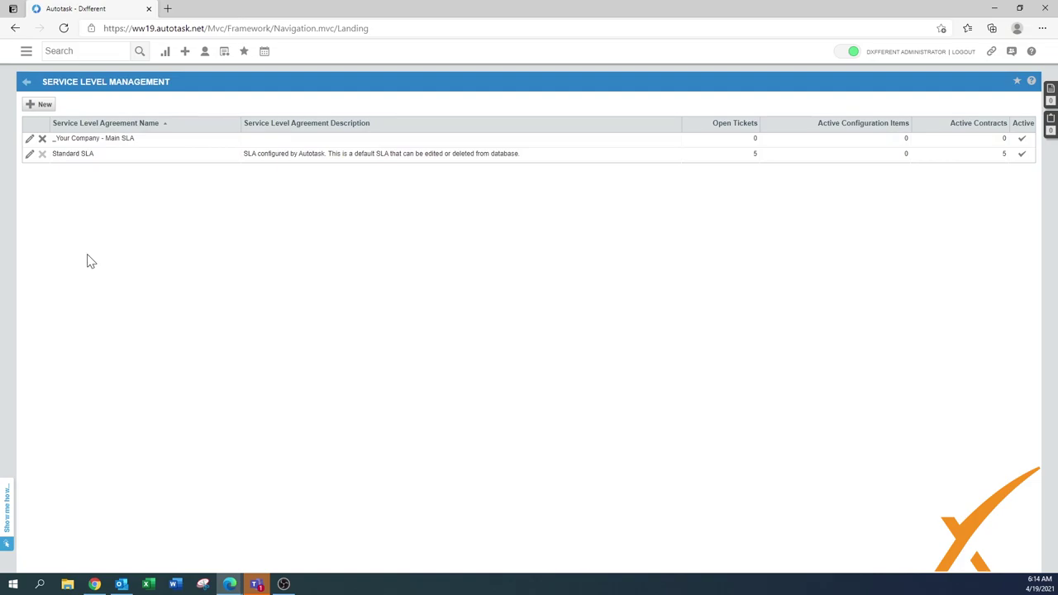
left_click(30, 157)
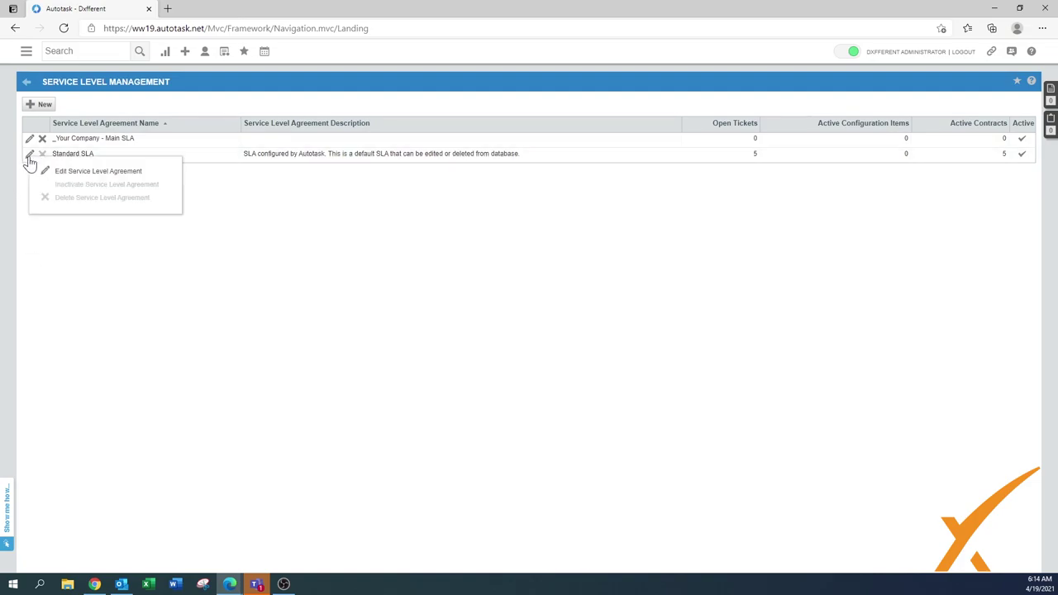
left_click(73, 175)
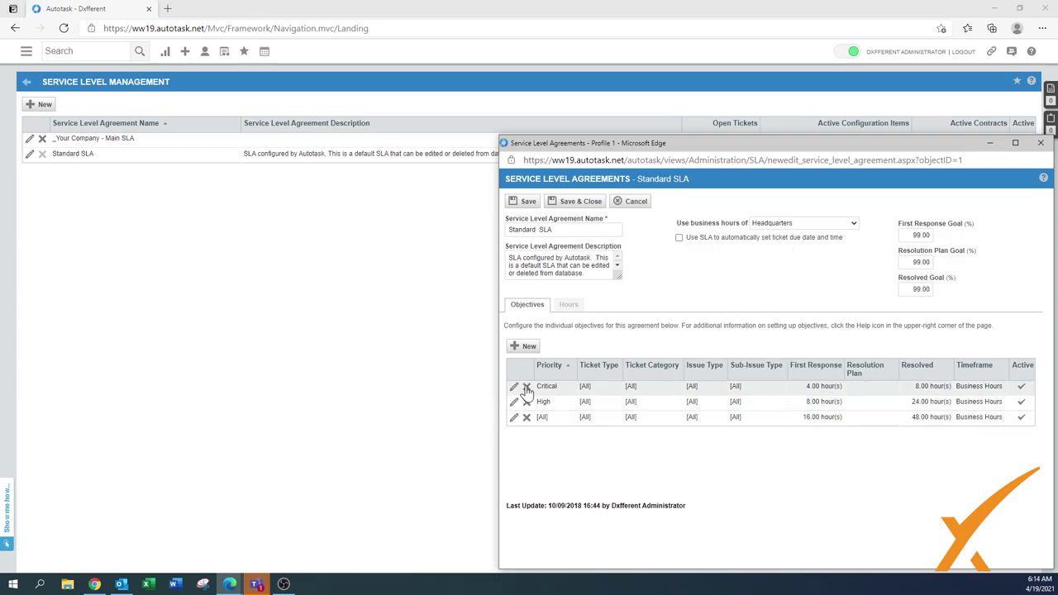
left_click(636, 202)
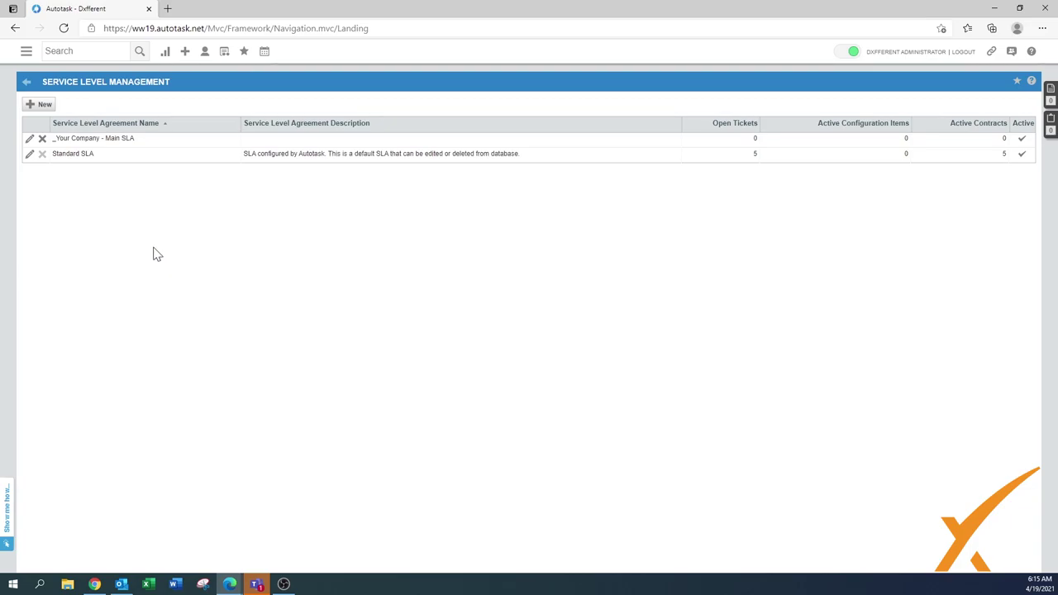
Return to the Admin page and open Task & Ticket Statuses
left_click(25, 84)
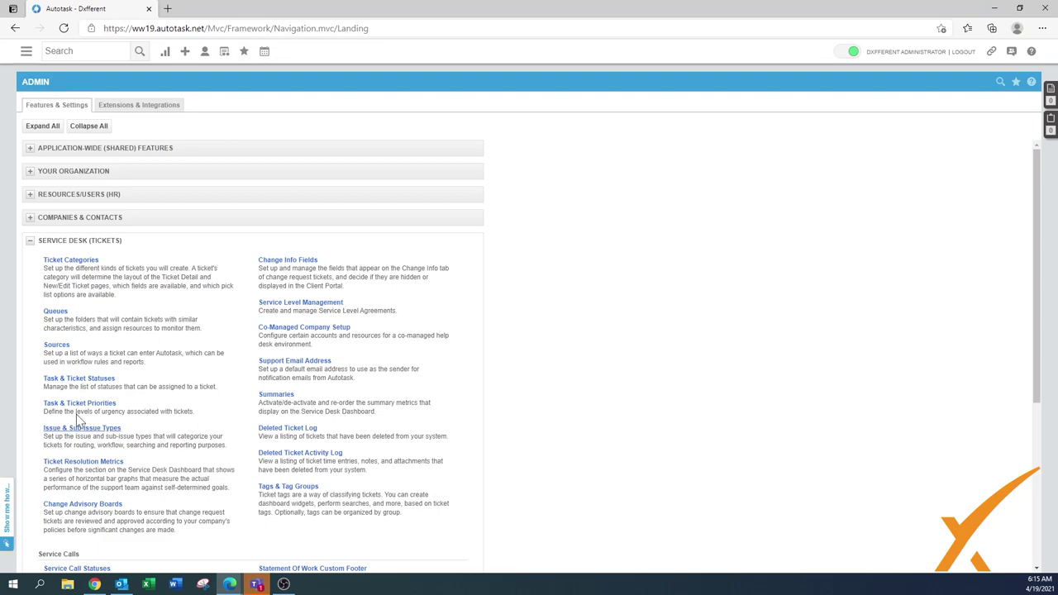
left_click(80, 382)
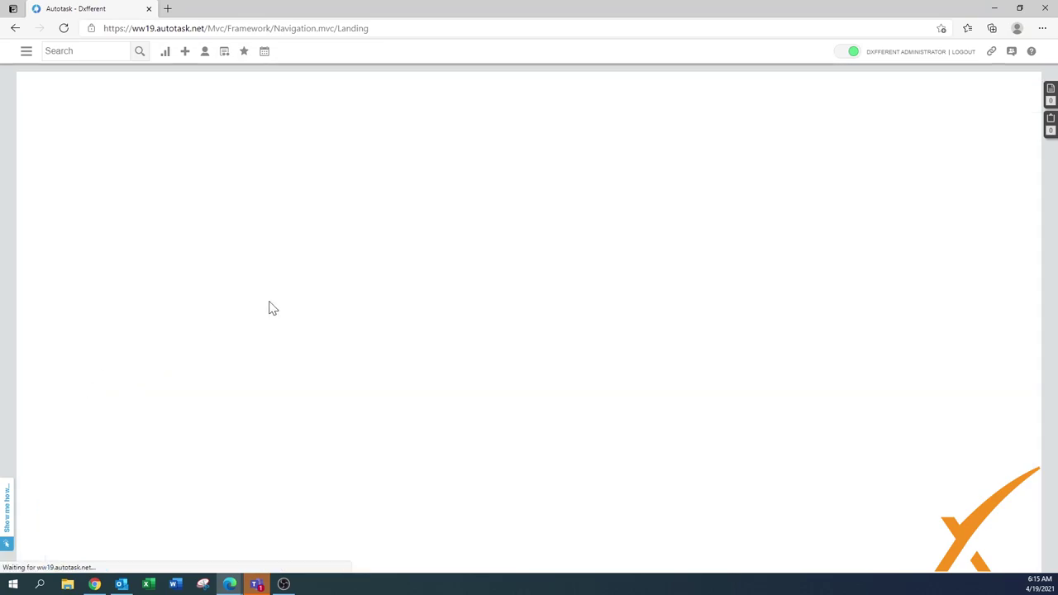